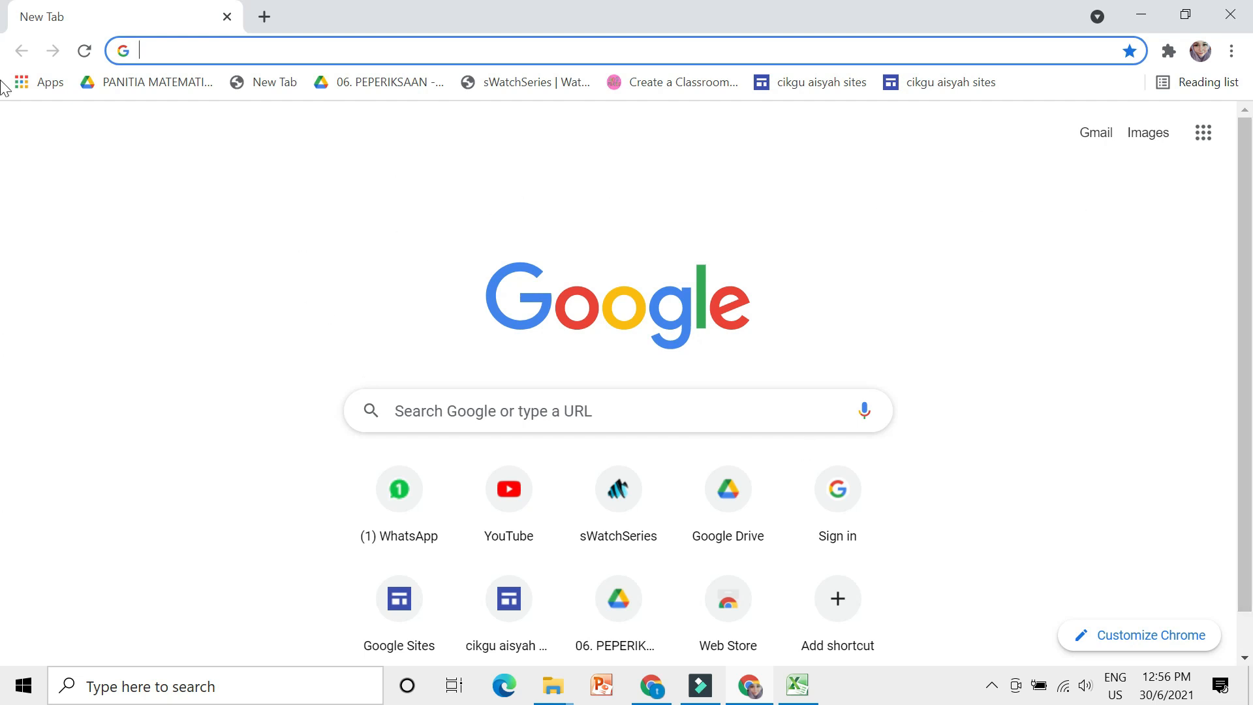
# Step: Search the web for google form, open Google Forms for personal use and create a blank form
pyautogui.click(340, 55)
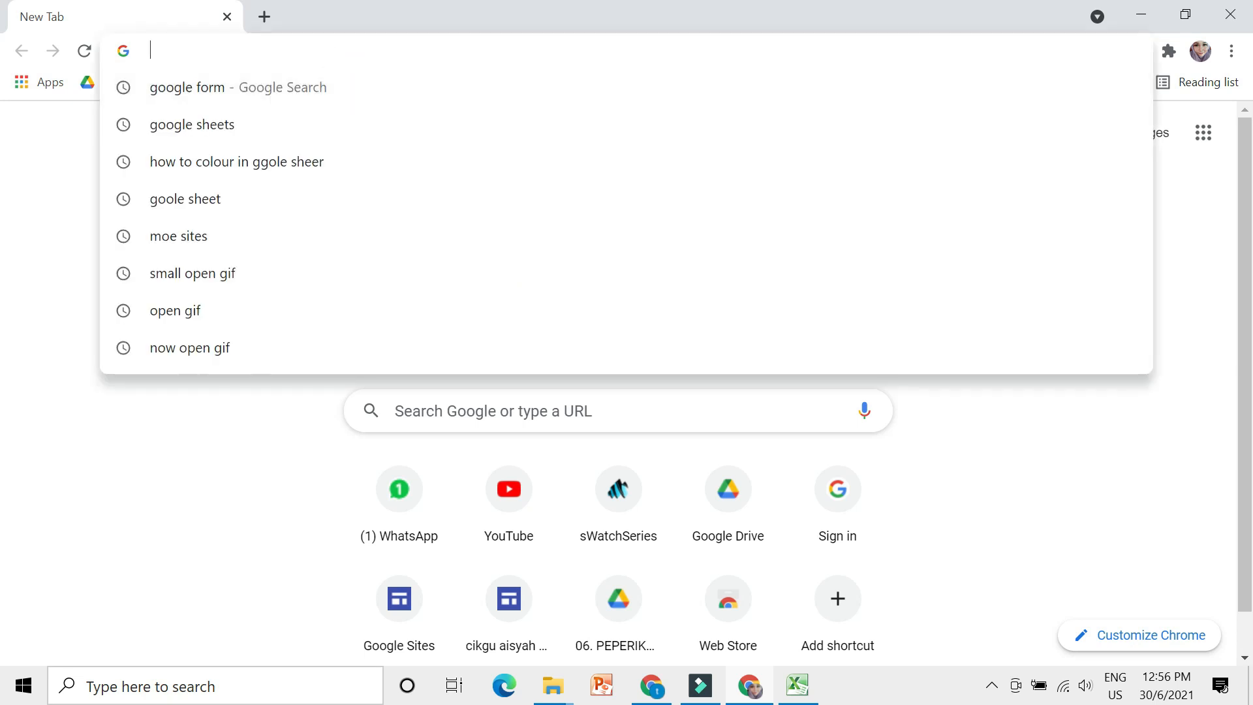
pyautogui.click(293, 87)
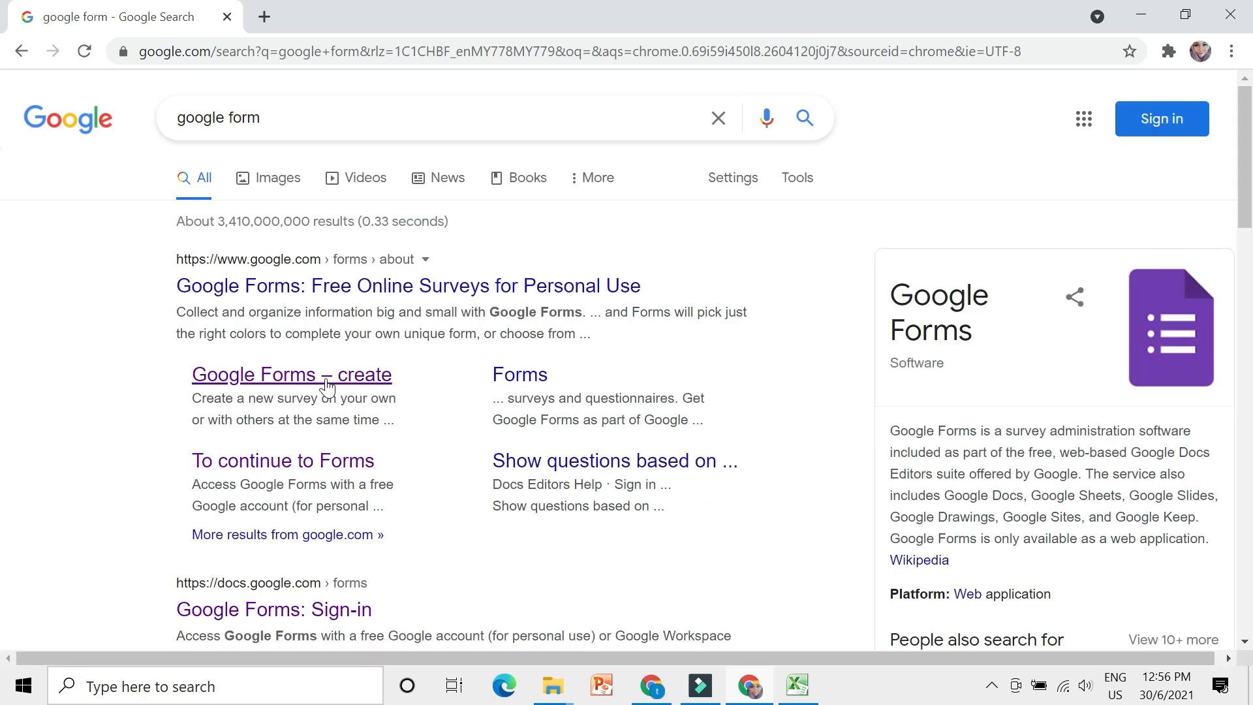
pyautogui.click(326, 385)
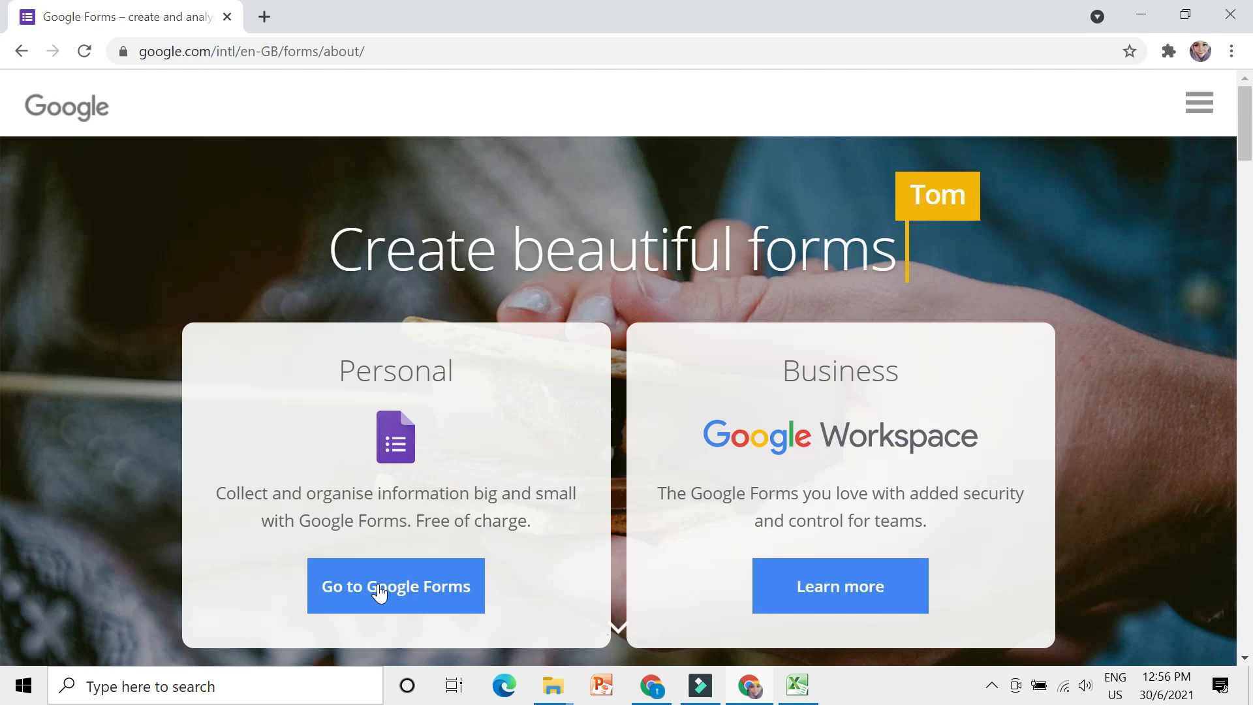
pyautogui.click(380, 591)
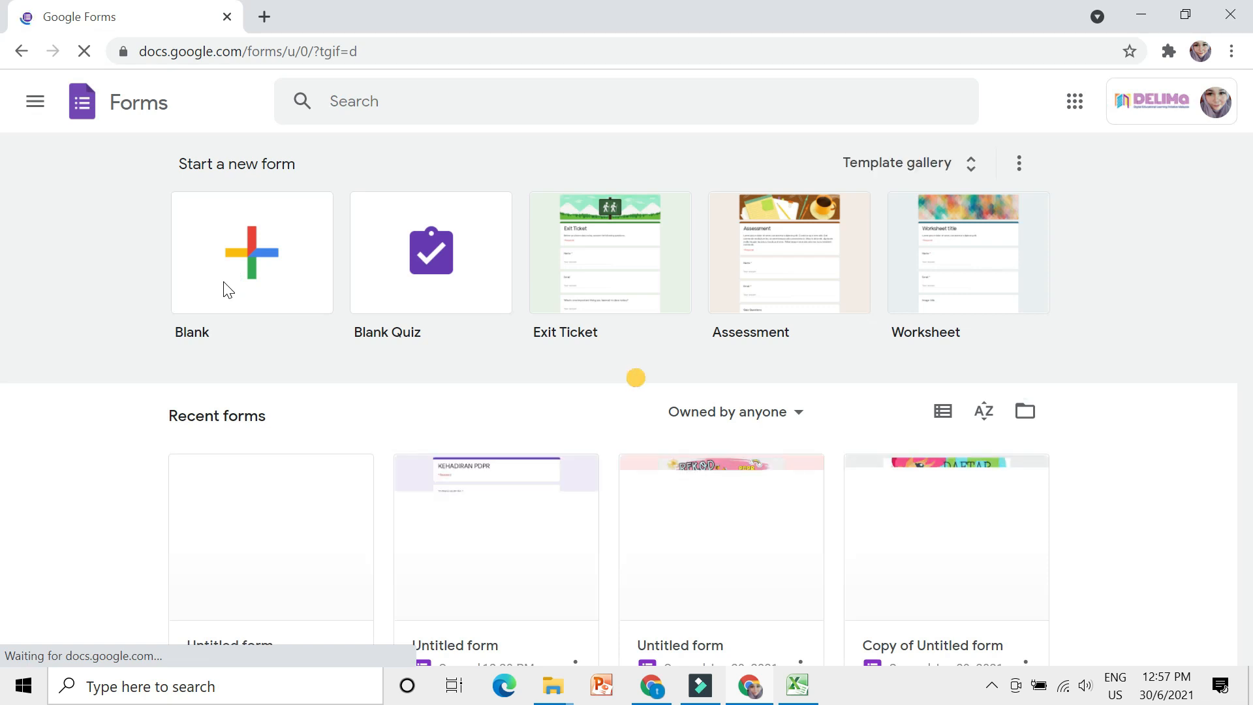
pyautogui.click(228, 289)
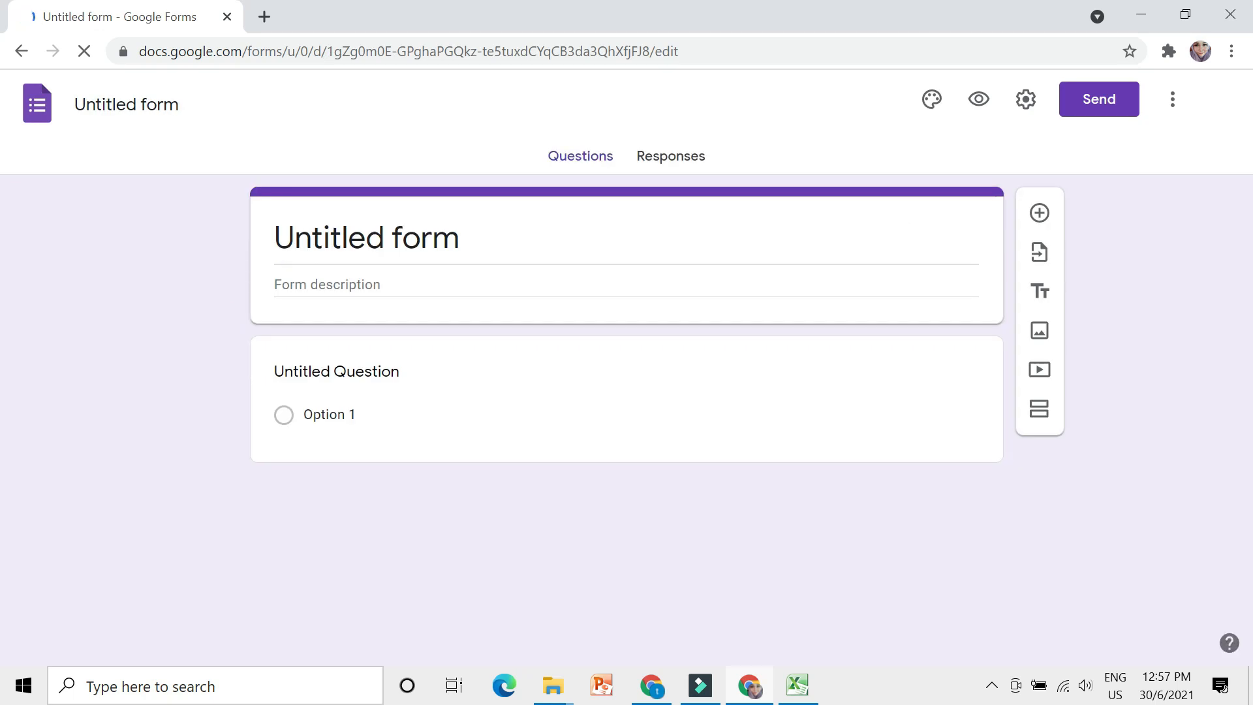
# Step: Title the form KEHADIRAN PDPR and name its first, date-type question TARIKH HARI INI
pyautogui.press('BackSpace')
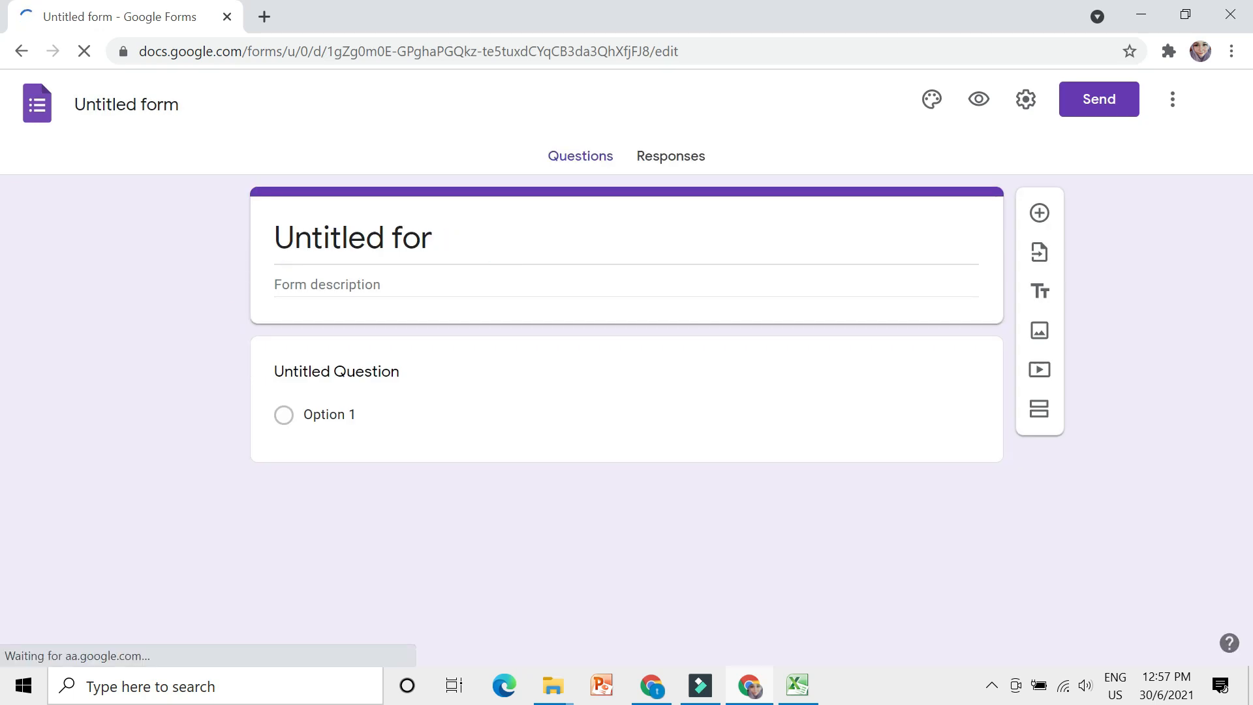
pyautogui.click(503, 246)
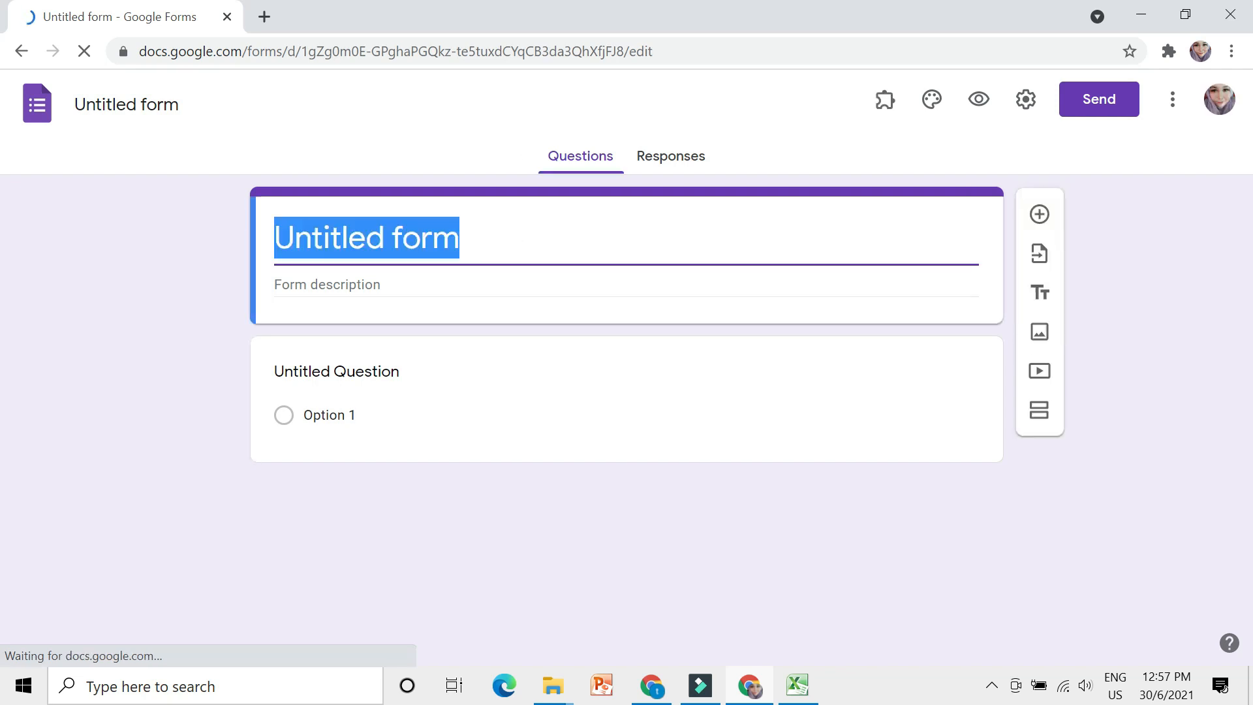
pyautogui.press('BackSpace')
pyautogui.write('KEHADI')
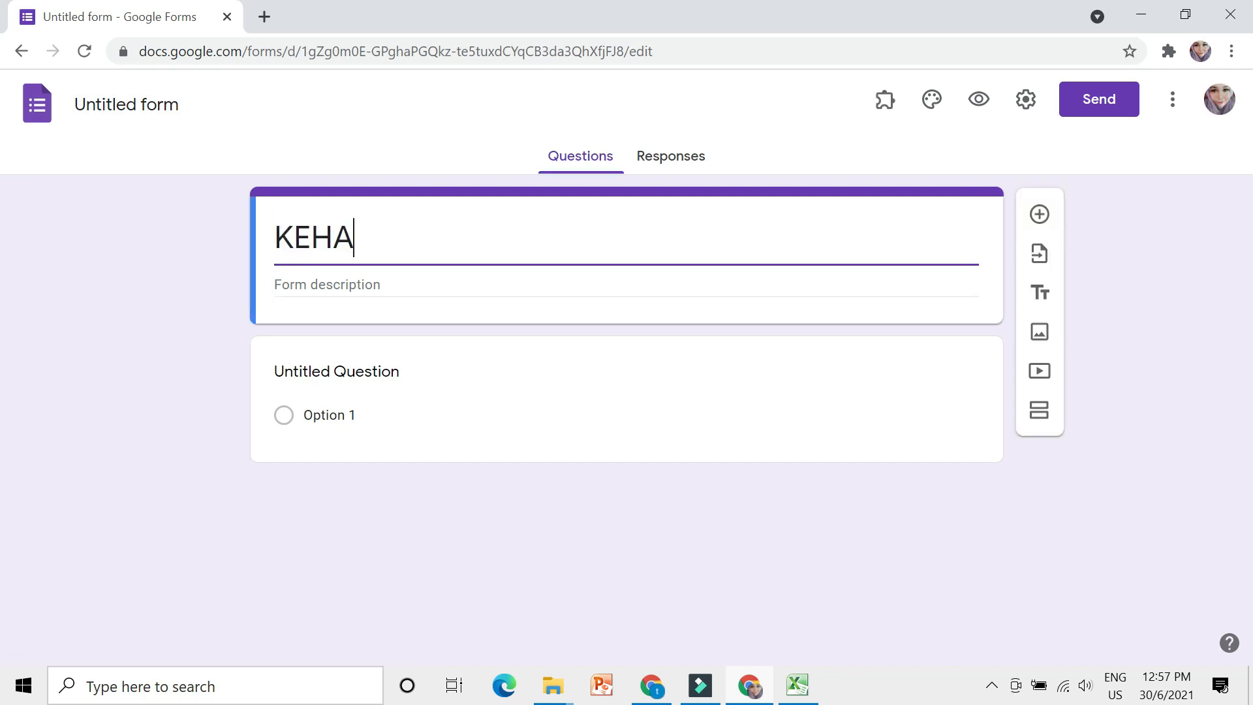
pyautogui.write('RA')
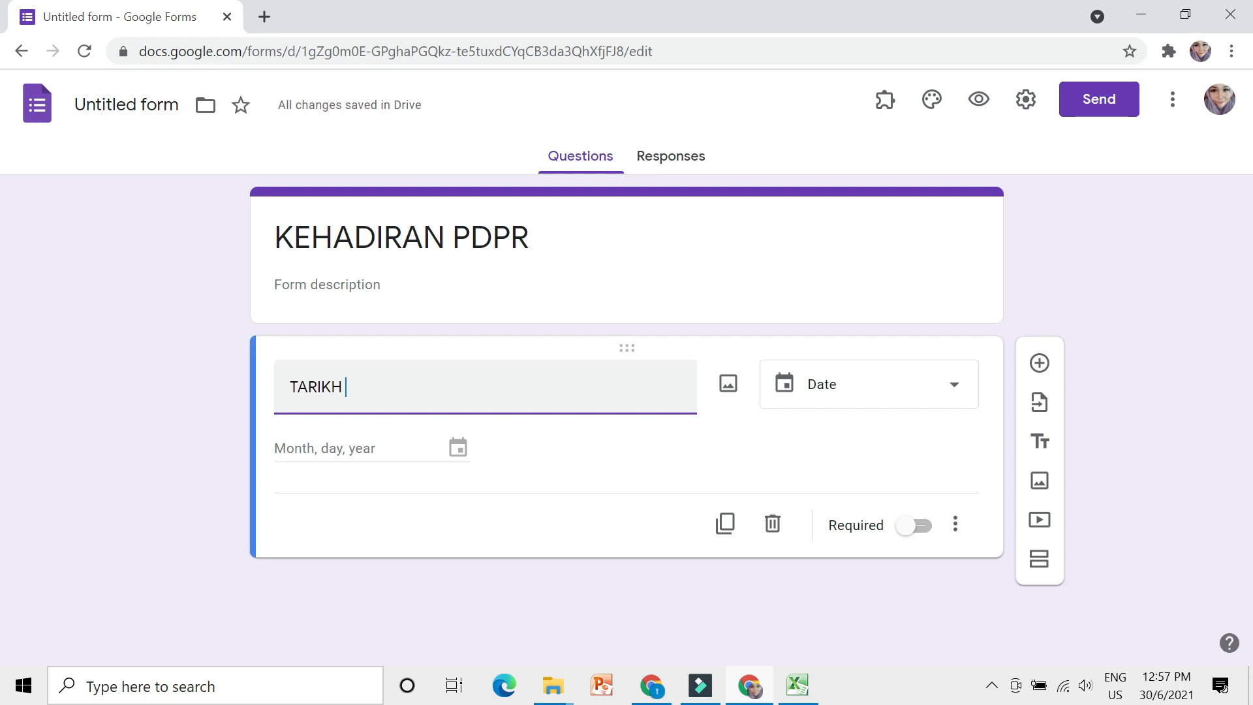
pyautogui.write('HARI')
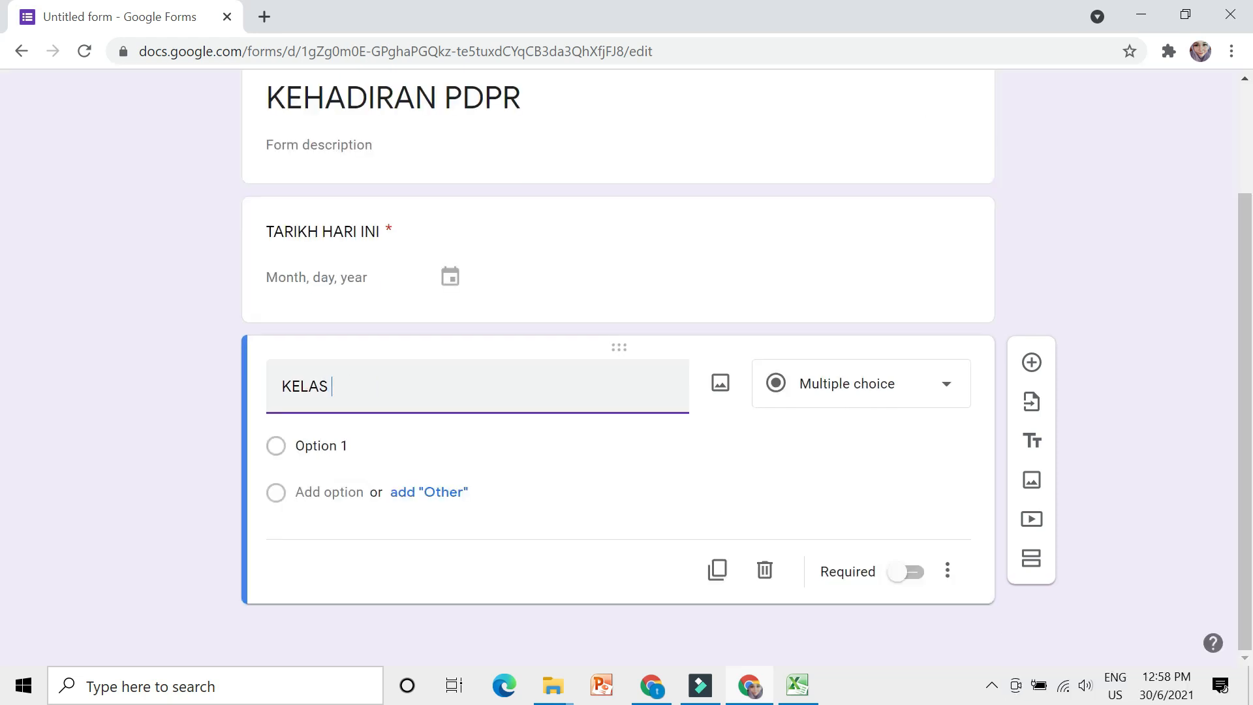
# Step: Title the second question KELAS ANDA and choose Multiple choice as its type
pyautogui.write('ANDA')
pyautogui.click(760, 394)
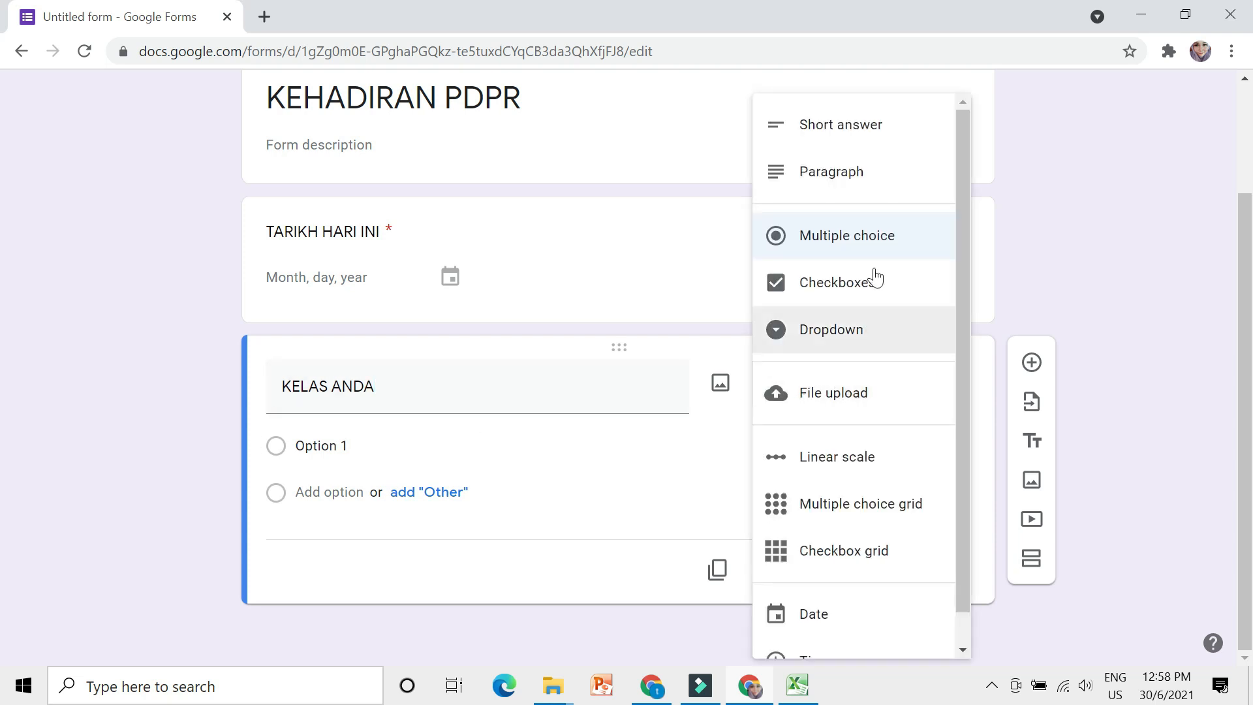
pyautogui.click(874, 258)
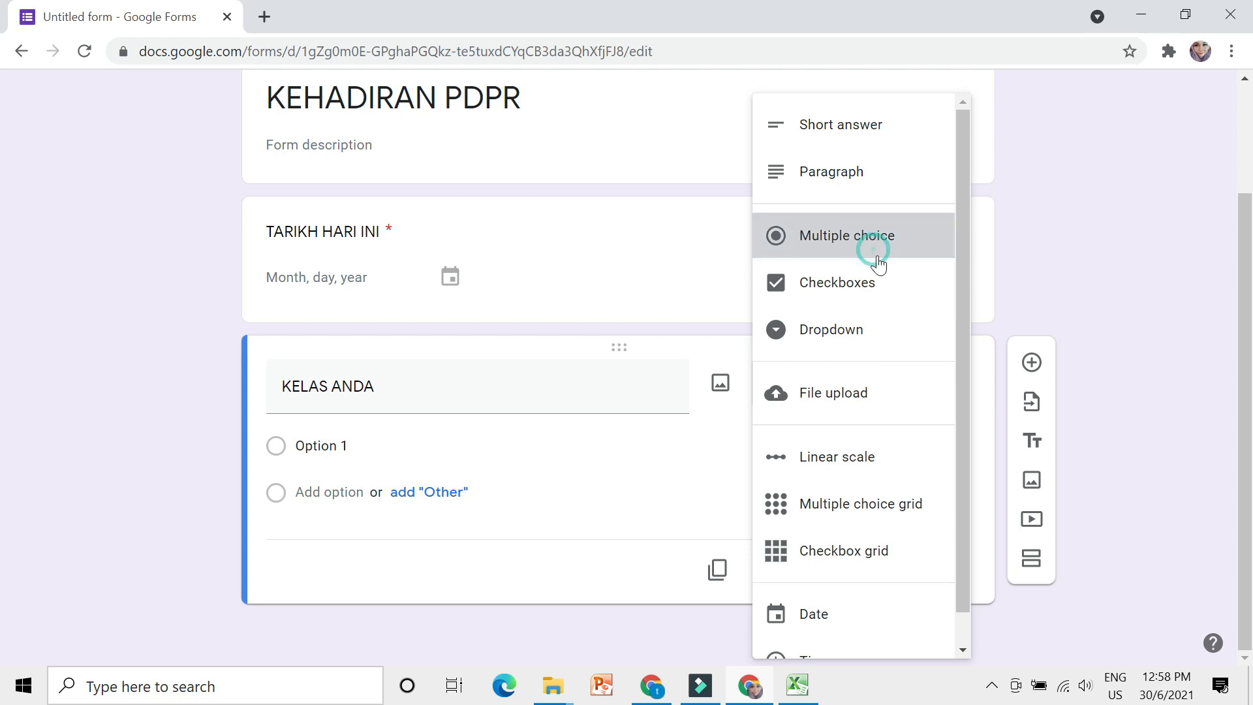
# Step: Enter 2A and 2B as the answer options of KELAS ANDA and make the question required
pyautogui.click(364, 445)
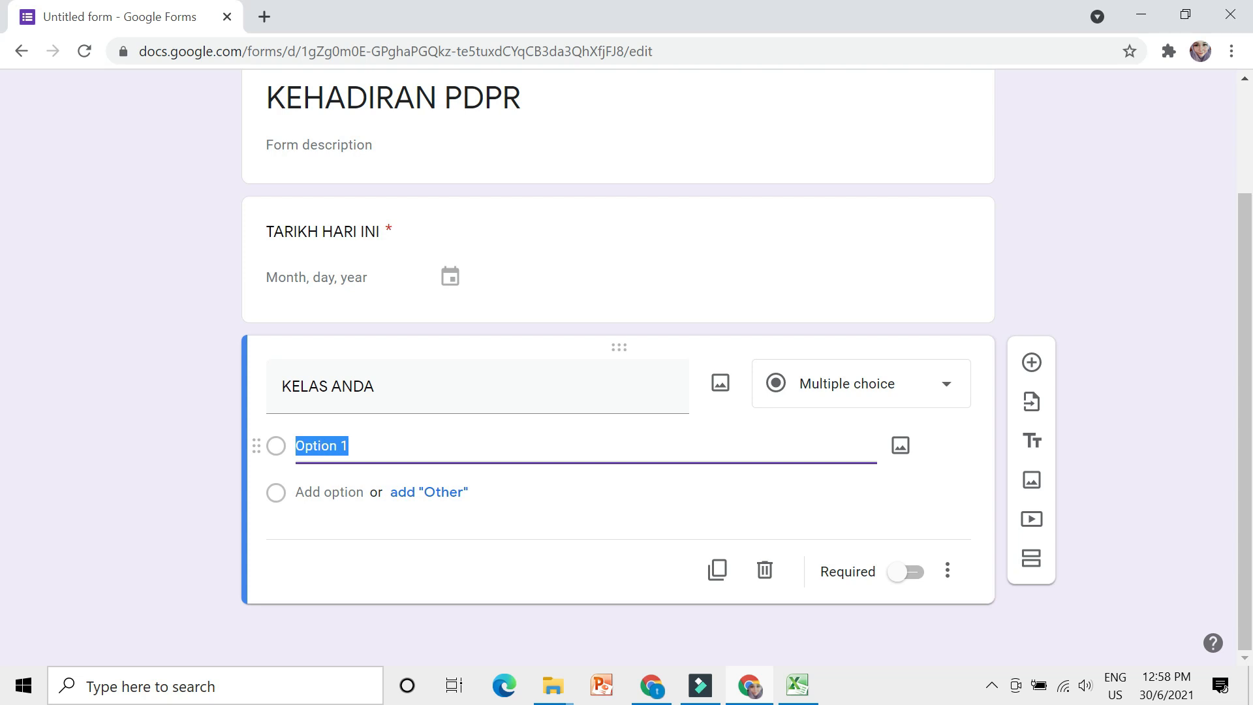
pyautogui.write('2')
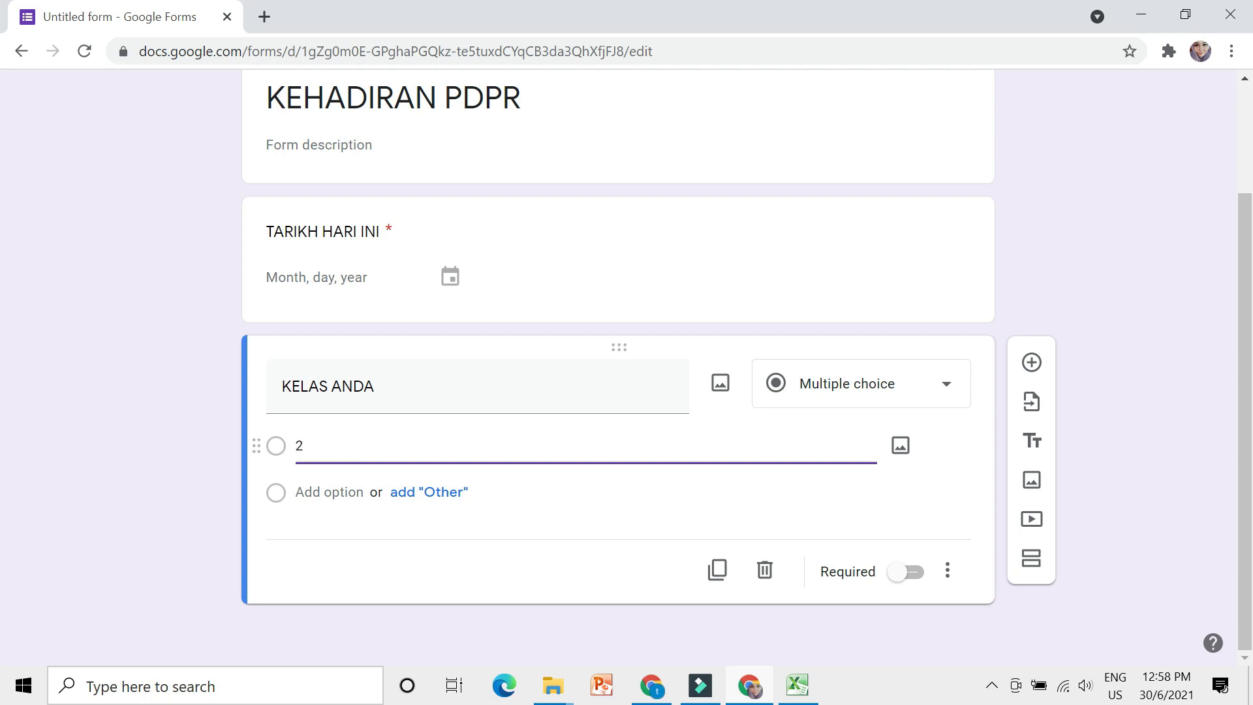
pyautogui.write('A')
pyautogui.click(316, 492)
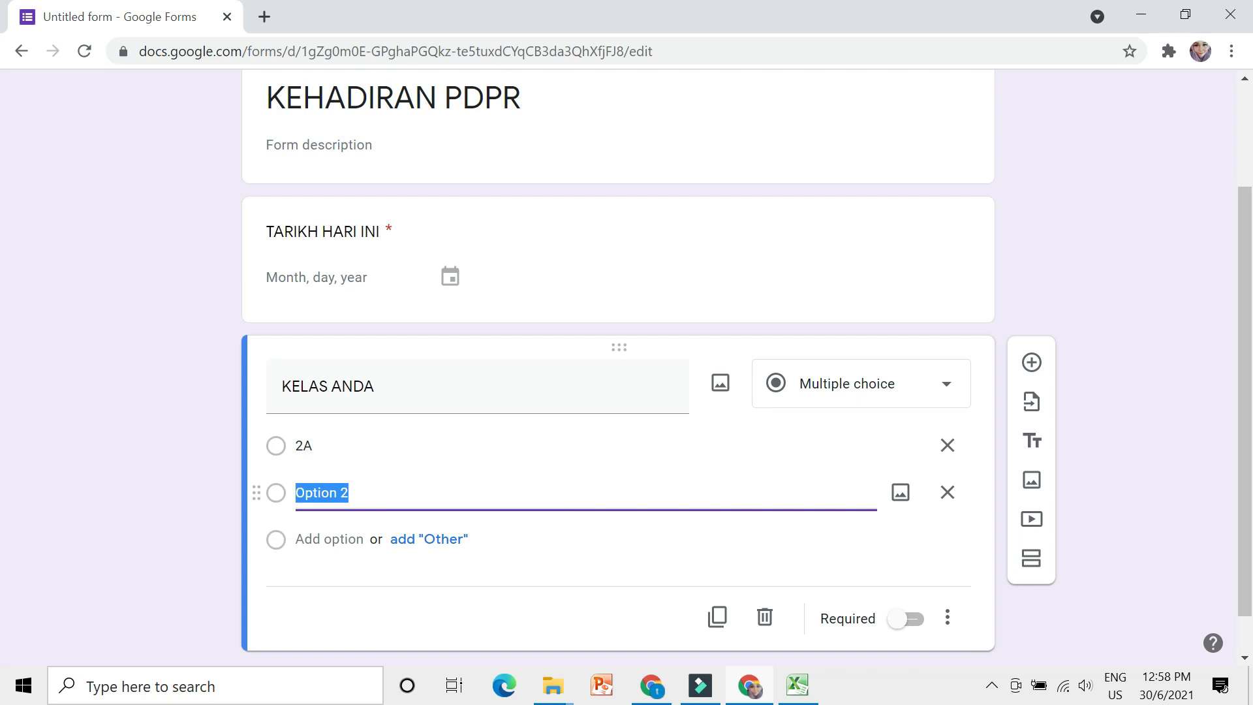
pyautogui.write('2B')
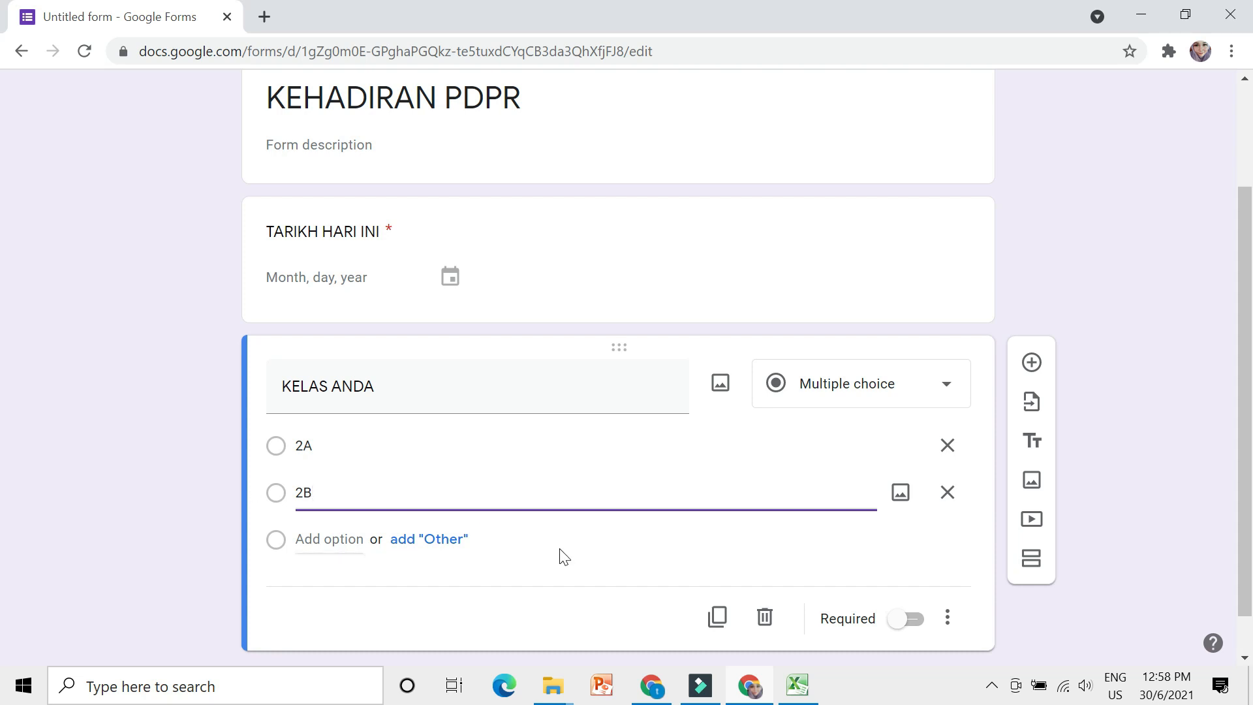
pyautogui.scroll(-1, 564, 556)
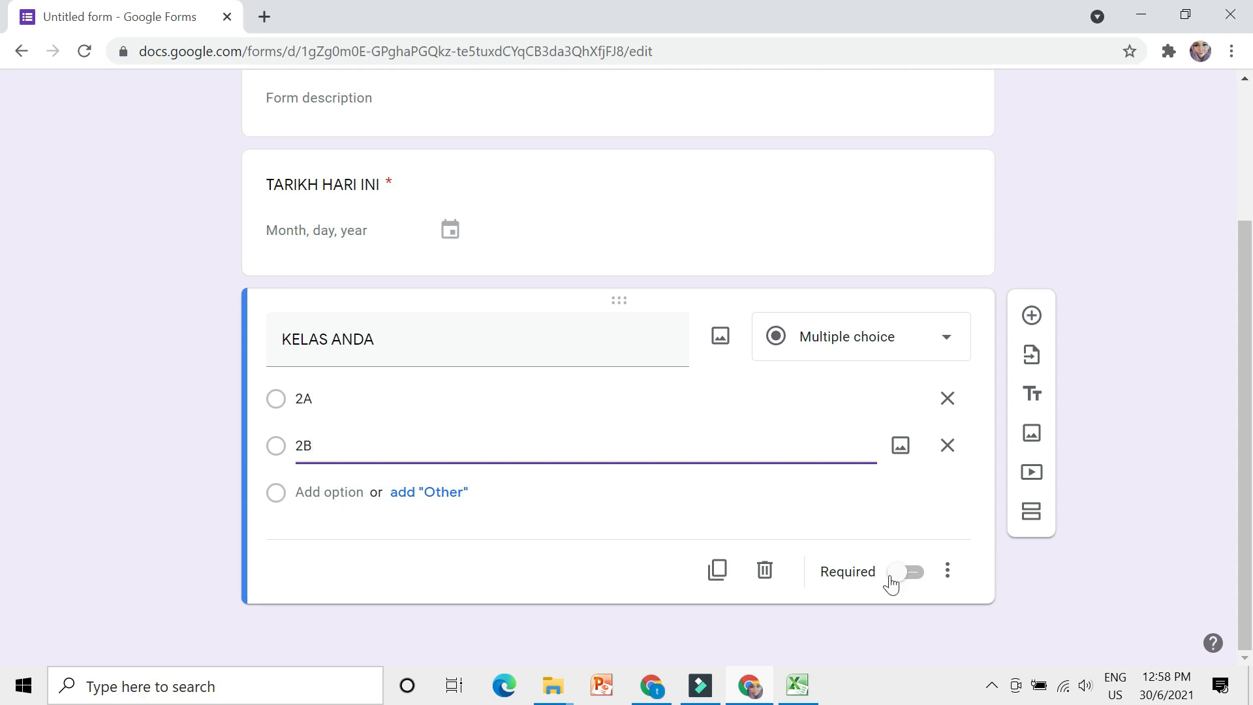
pyautogui.click(914, 574)
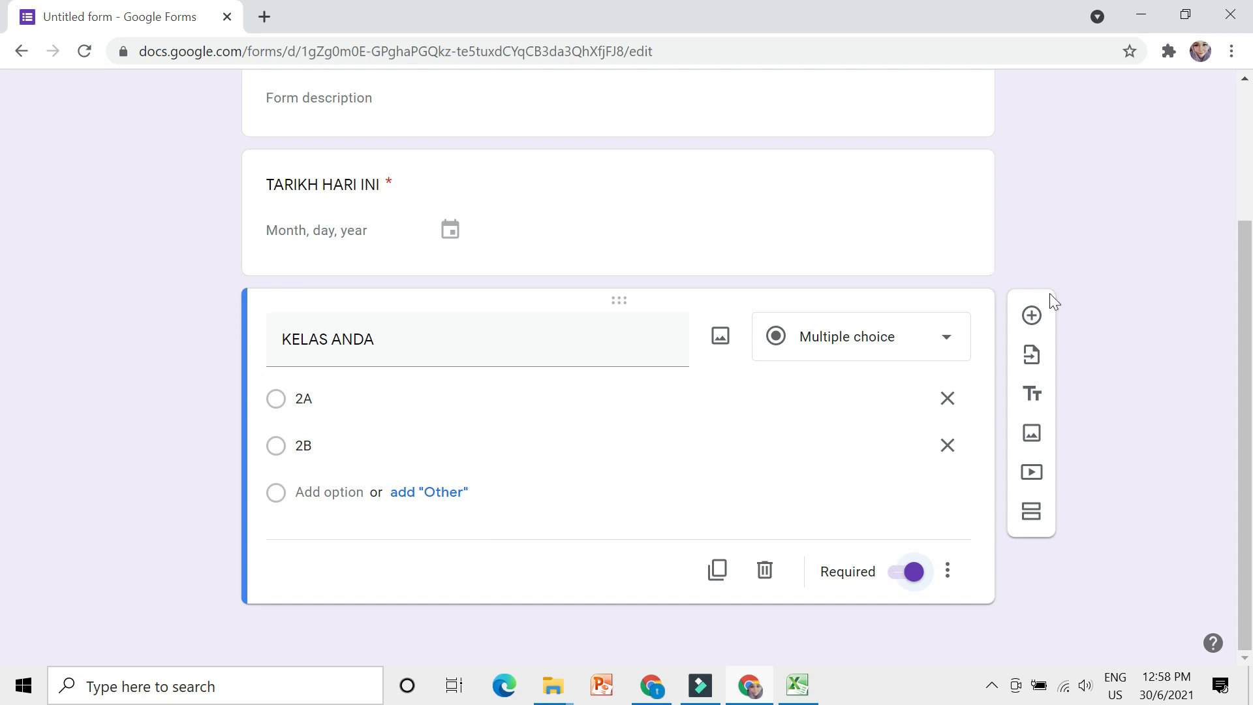
# Step: Add a new section after the KELAS ANDA question and title it KELAS 2A
pyautogui.click(1038, 526)
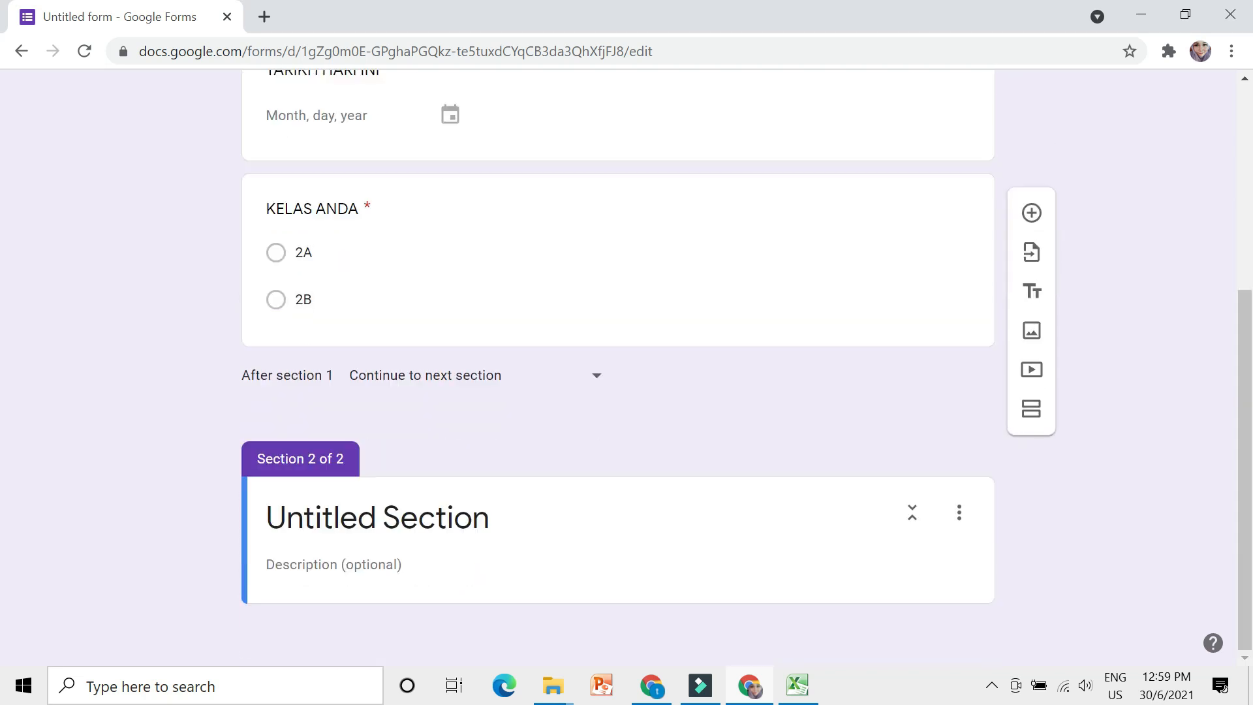
pyautogui.click(558, 528)
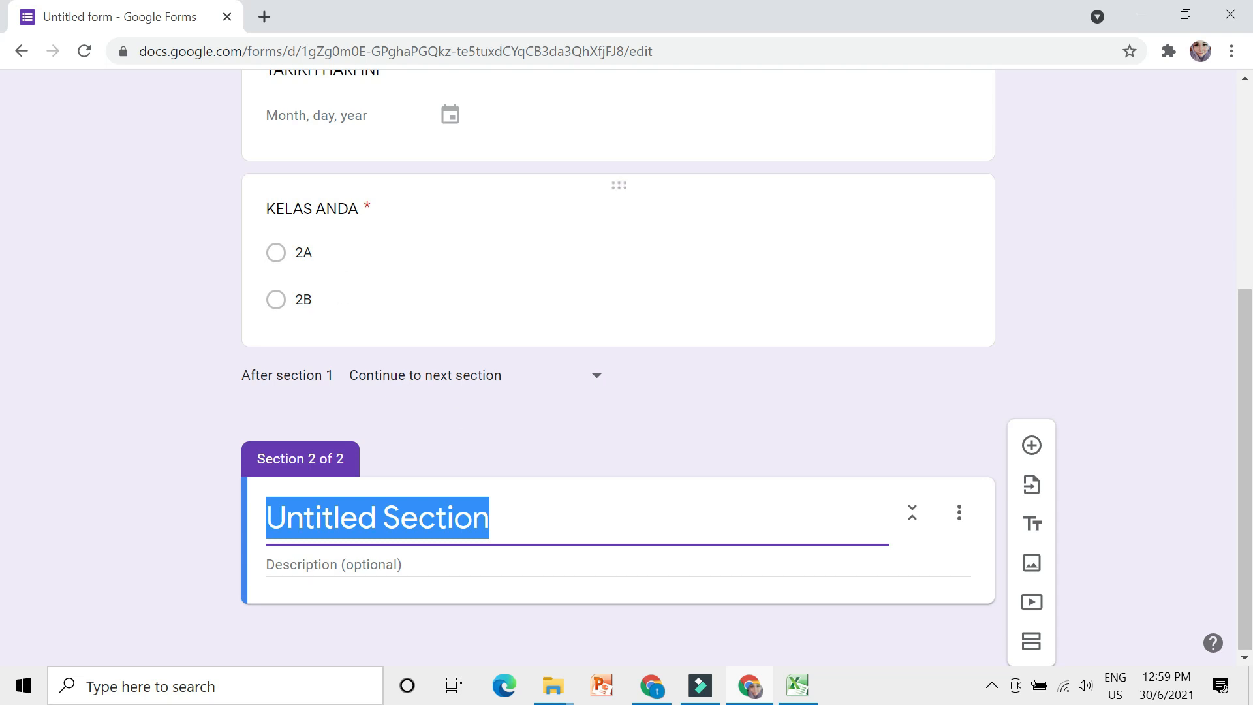
pyautogui.write('KEAL')
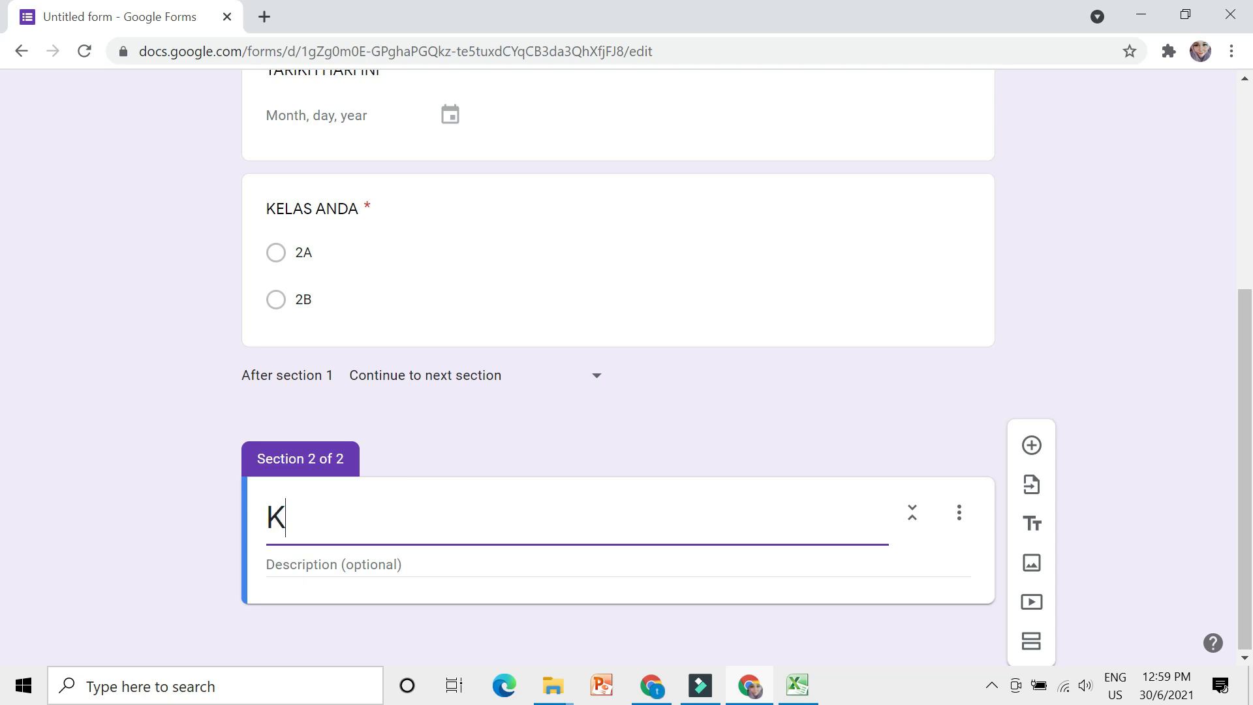
pyautogui.press('BackSpace')
pyautogui.press('BackSpace')
pyautogui.write('LAS')
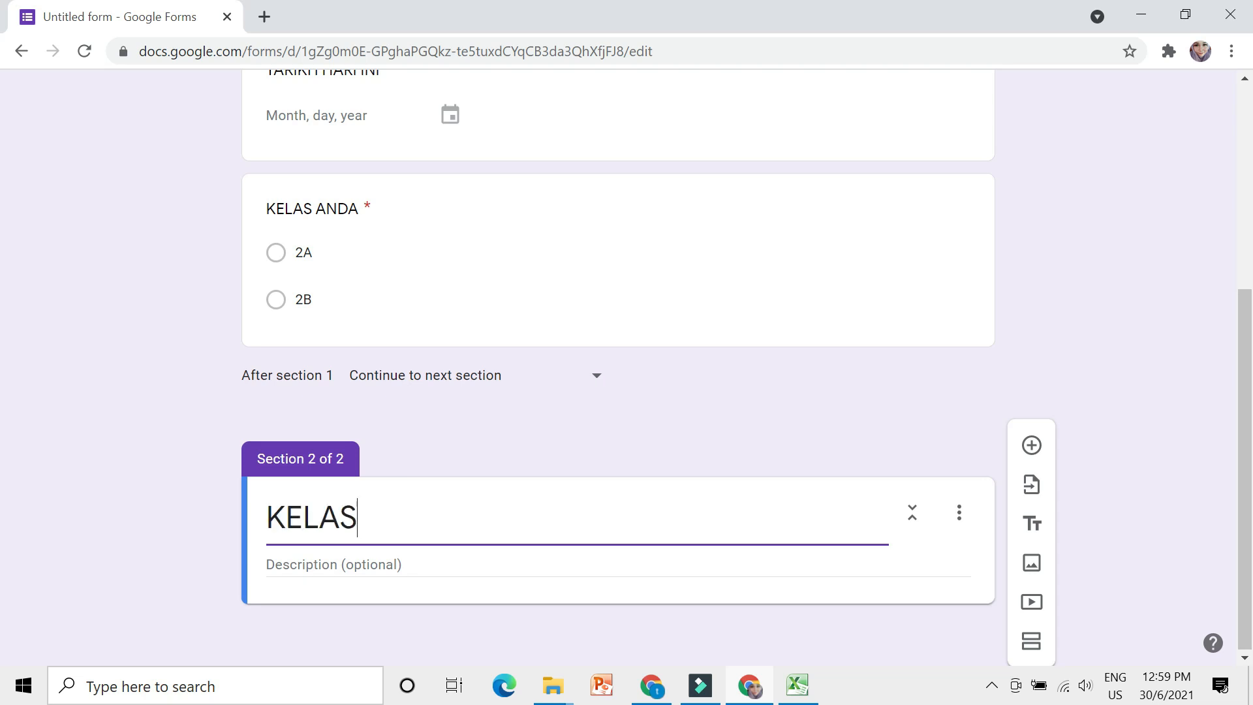
pyautogui.write(' 2A')
# Step: Add a question titled NAMA MURID to the KELAS 2A section and set its type to Dropdown
pyautogui.click(1031, 445)
pyautogui.write('NAMA MURID')
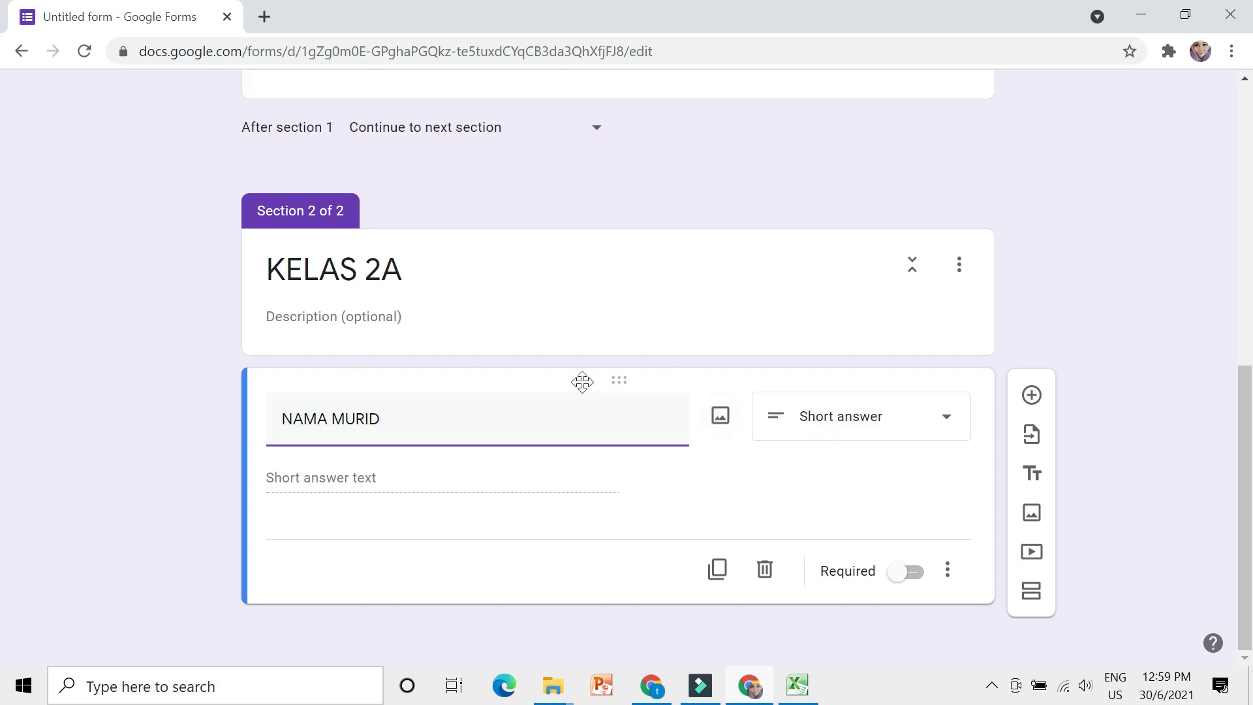
pyautogui.click(875, 415)
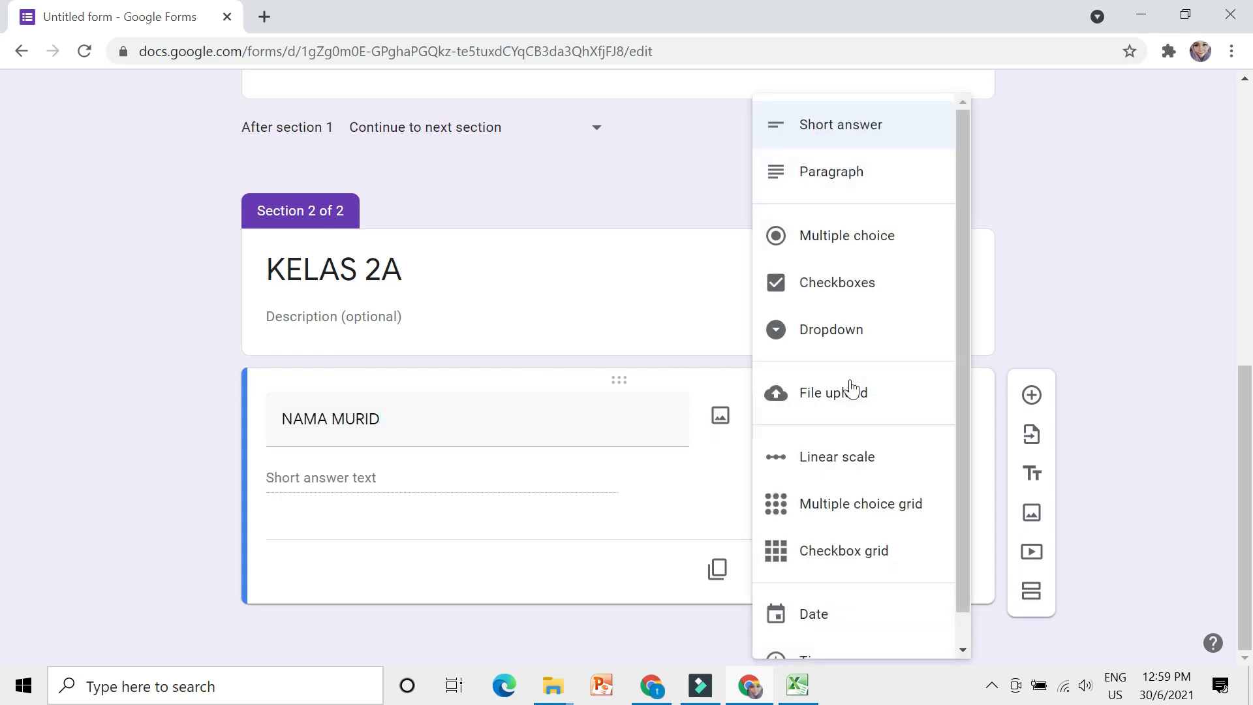
pyautogui.click(839, 355)
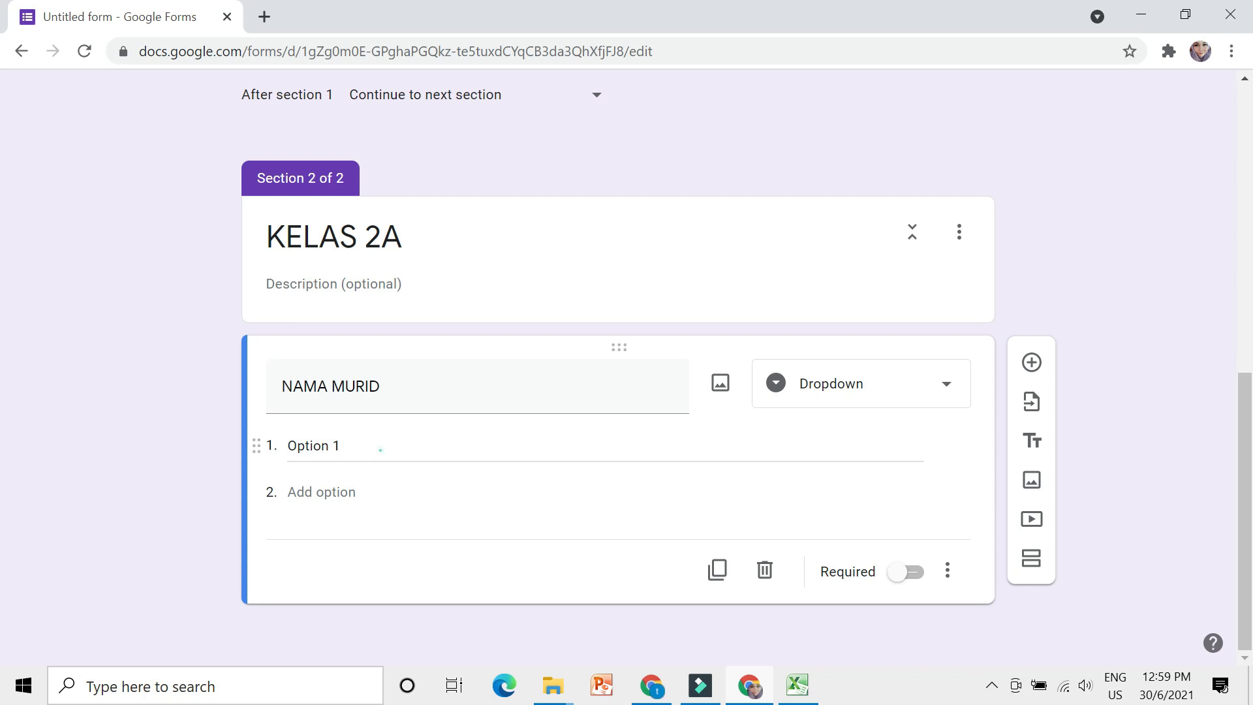
# Step: Select the first NAMA MURID option for replacement, and in the Excel workbook copy class 2A's student names, D3:D29 on sheet TING 2
pyautogui.click(379, 449)
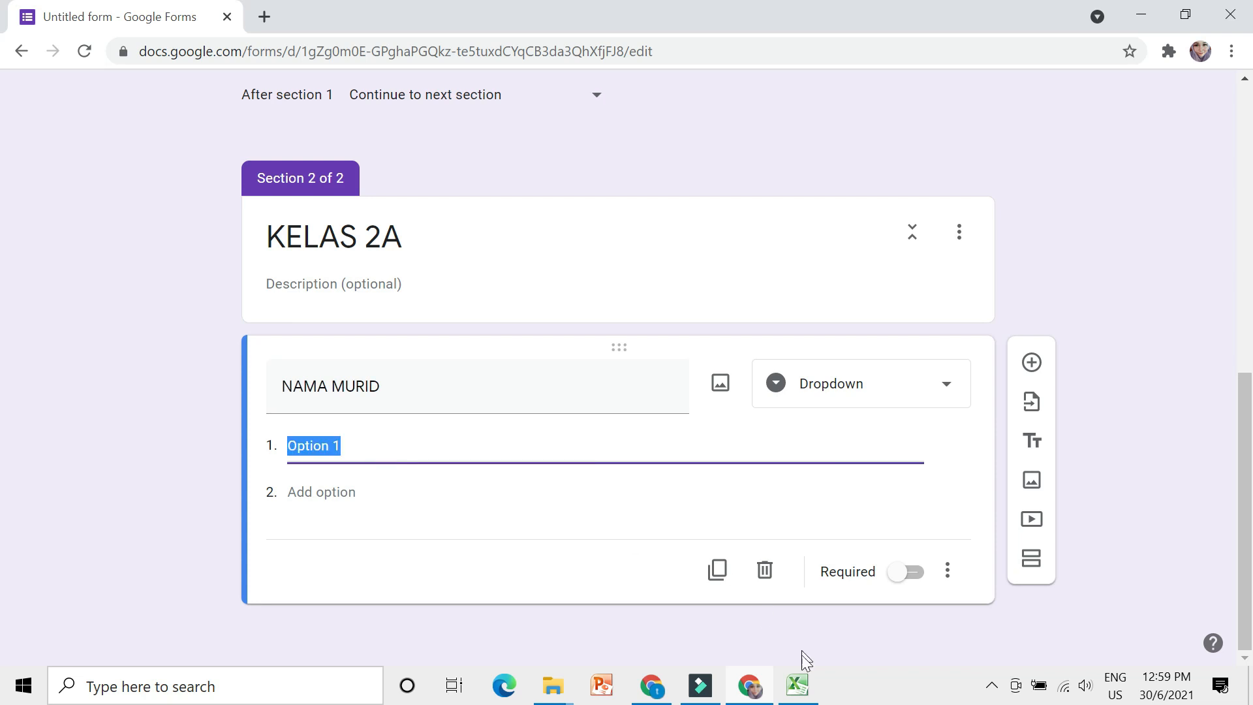
pyautogui.click(809, 691)
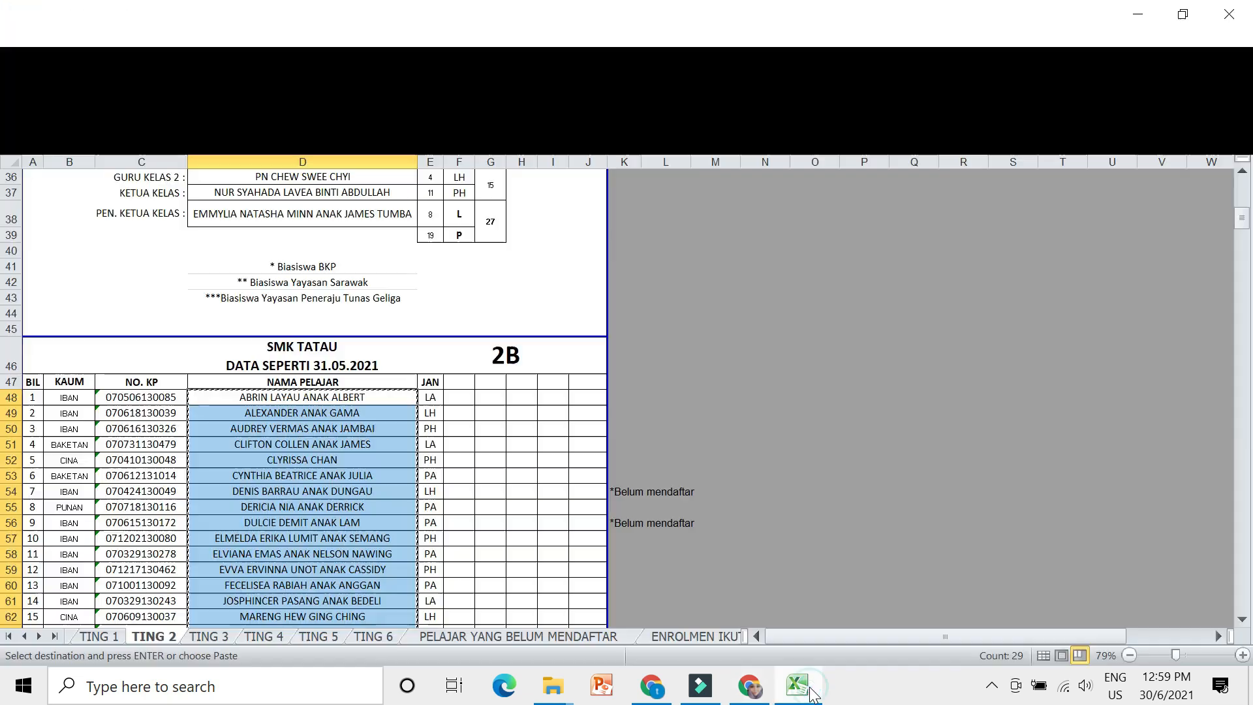
pyautogui.scroll(12, 765, 512)
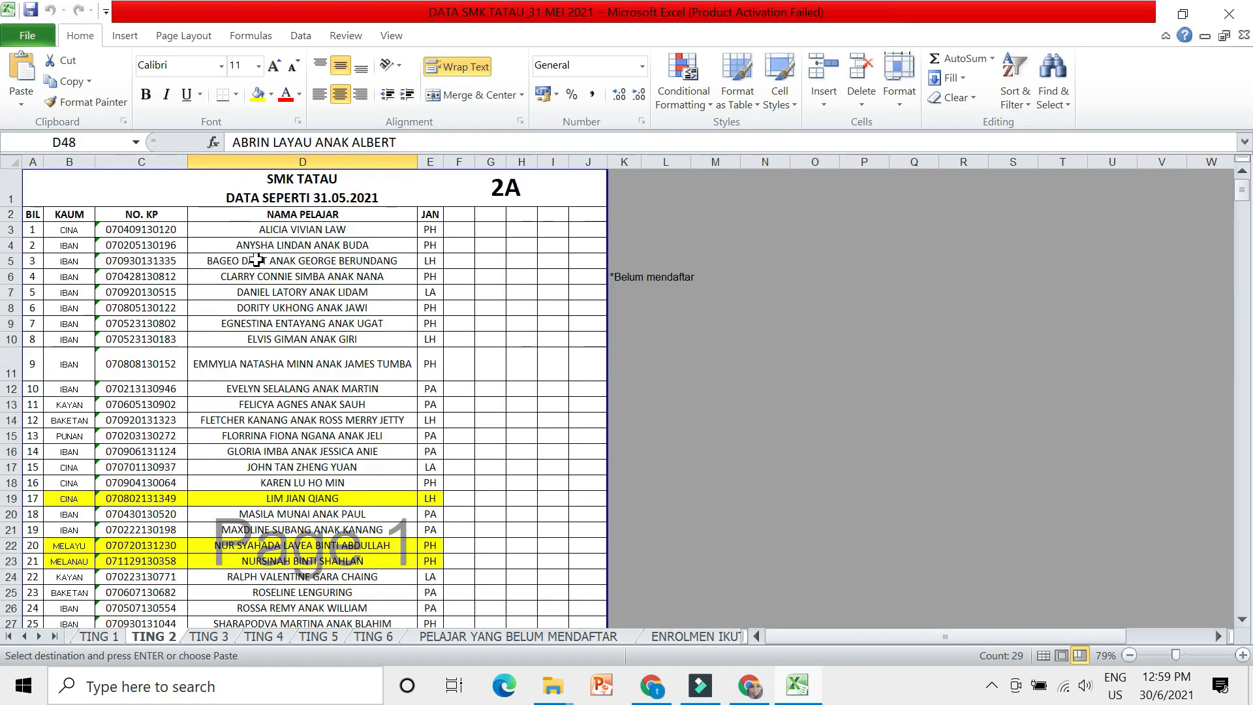
pyautogui.moveTo(271, 234); pyautogui.dragTo(293, 599)
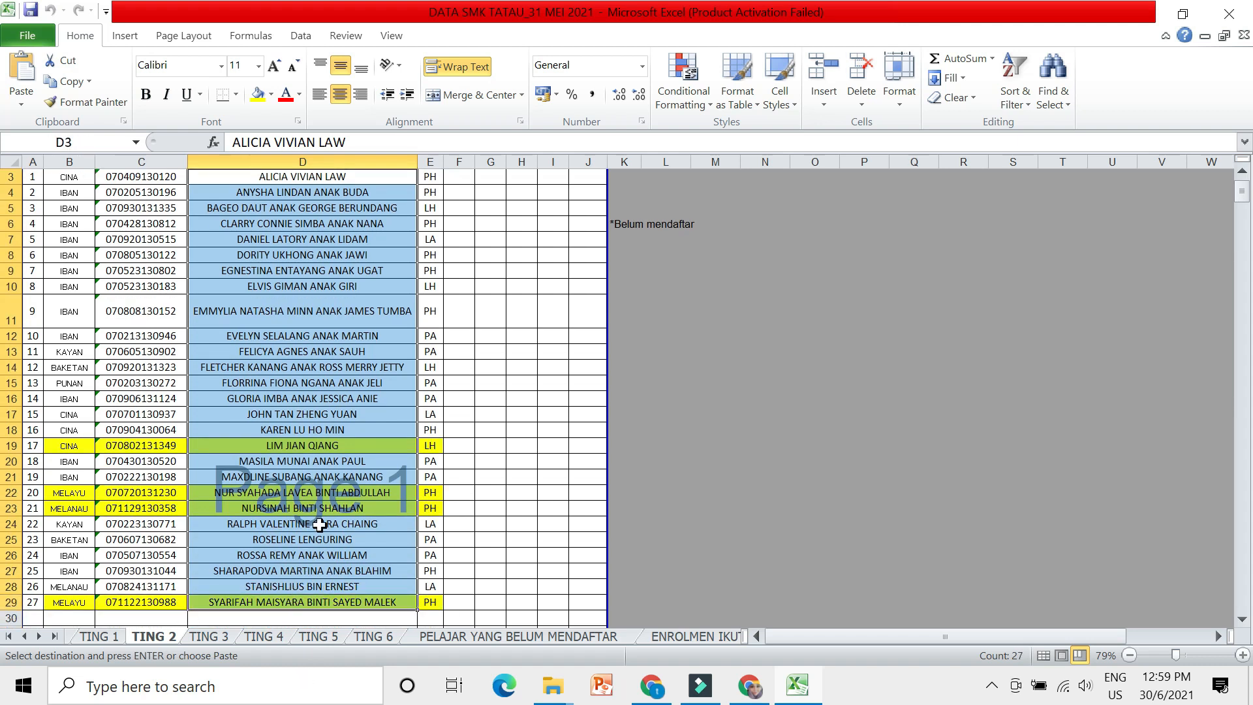
pyautogui.rightClick(320, 527)
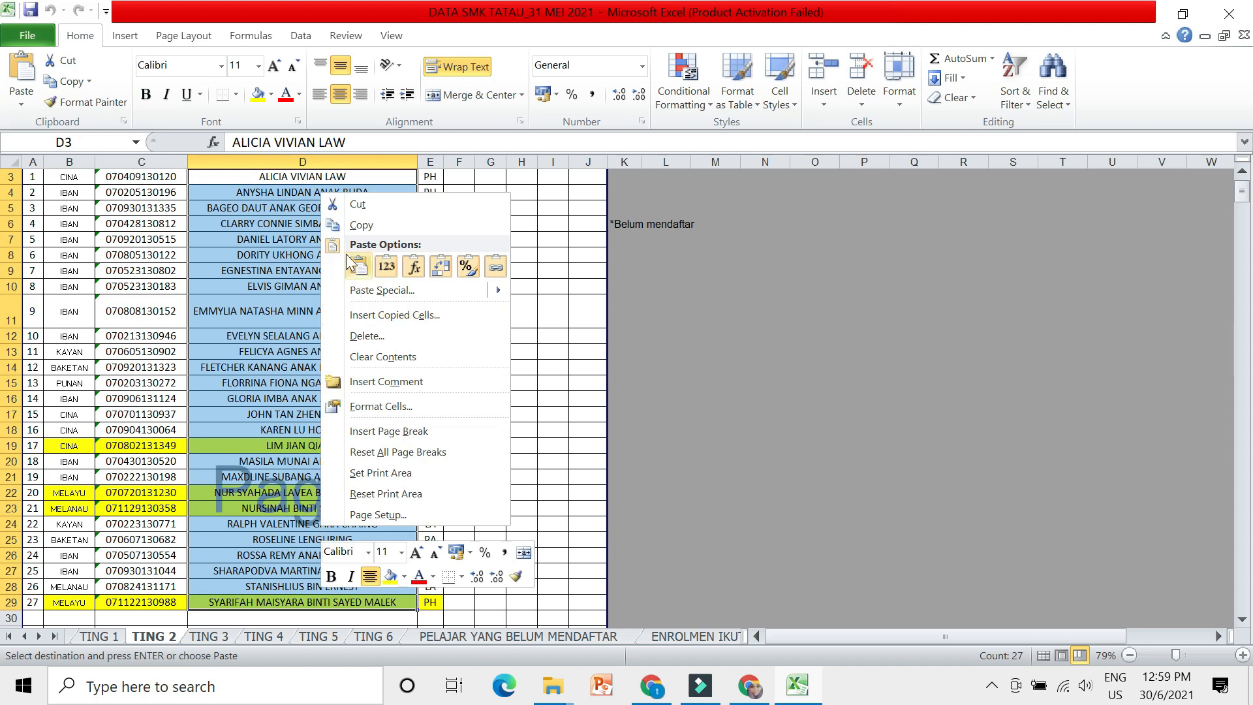
pyautogui.click(359, 225)
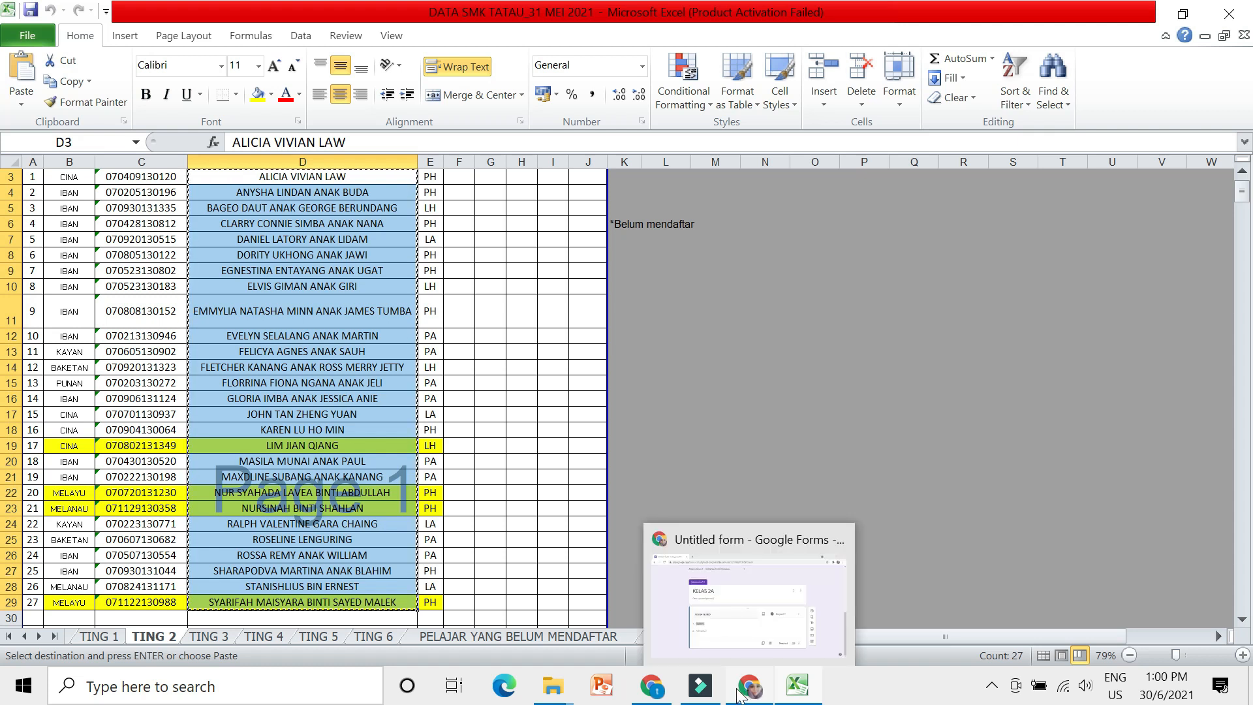
# Step: Switch back to Google Forms in Chrome and paste the copied student names as the NAMA MURID dropdown options
pyautogui.click(744, 695)
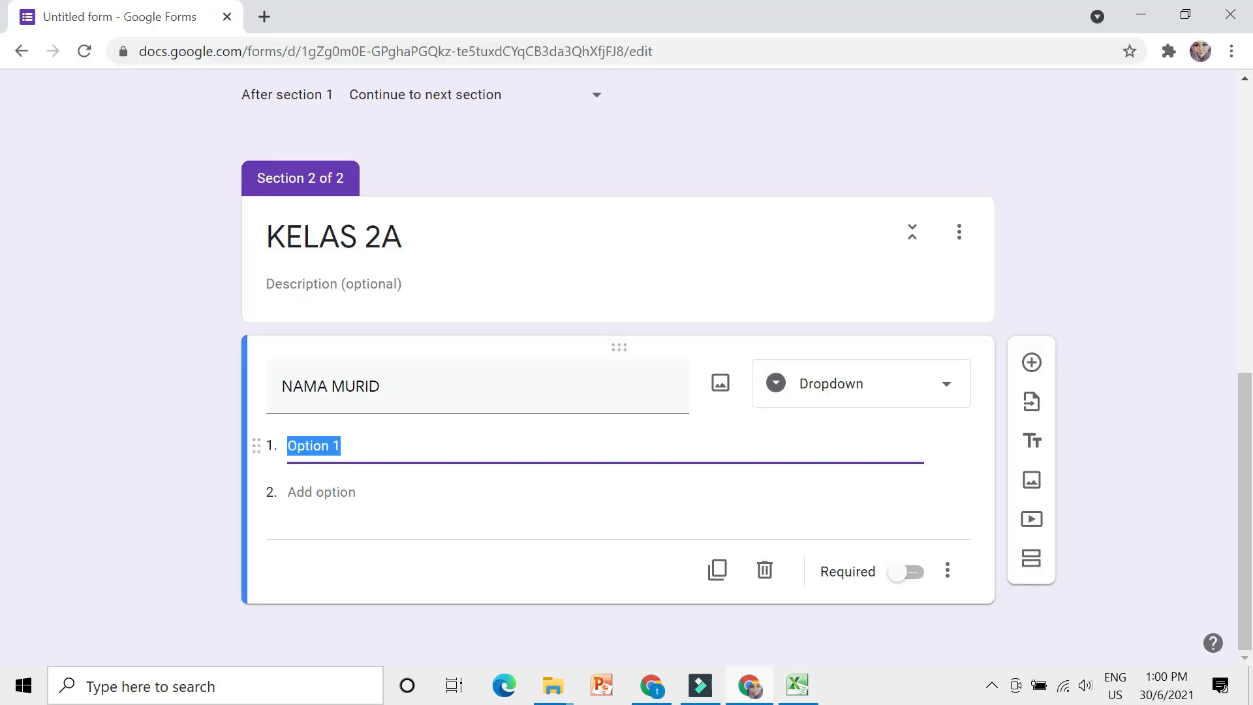
pyautogui.hotkey('ctrl', 'v')
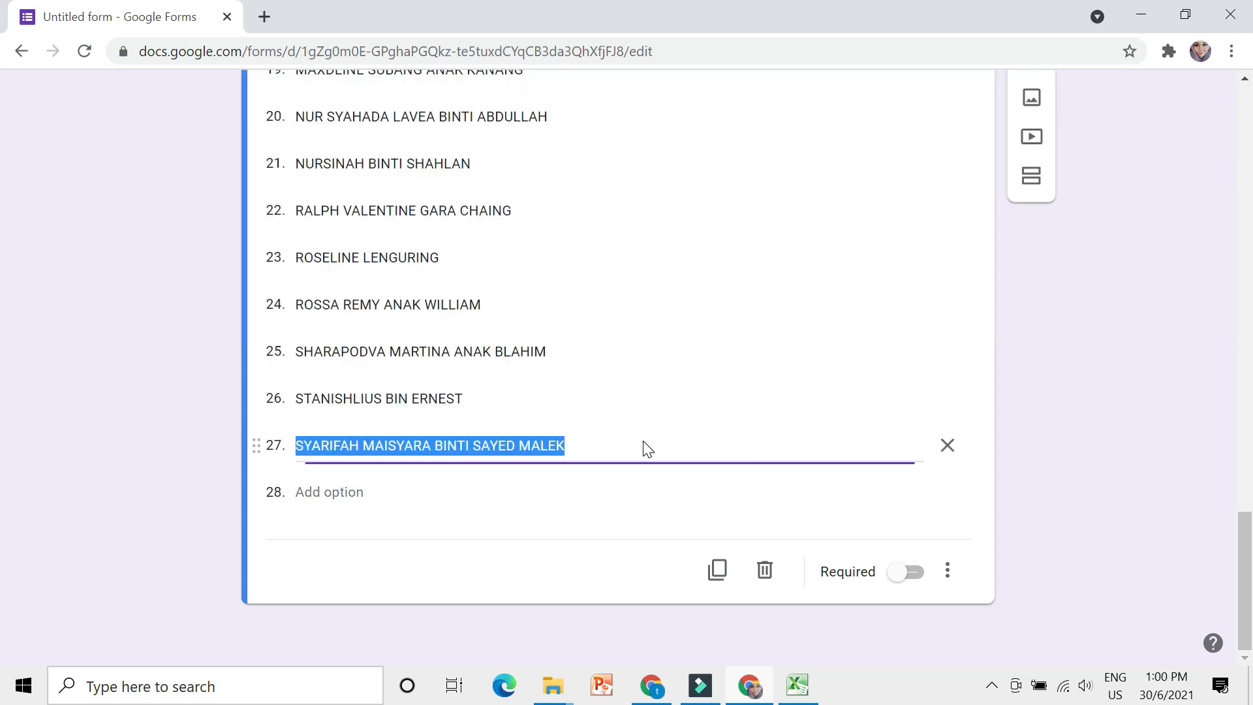
pyautogui.scroll(14, 708, 430)
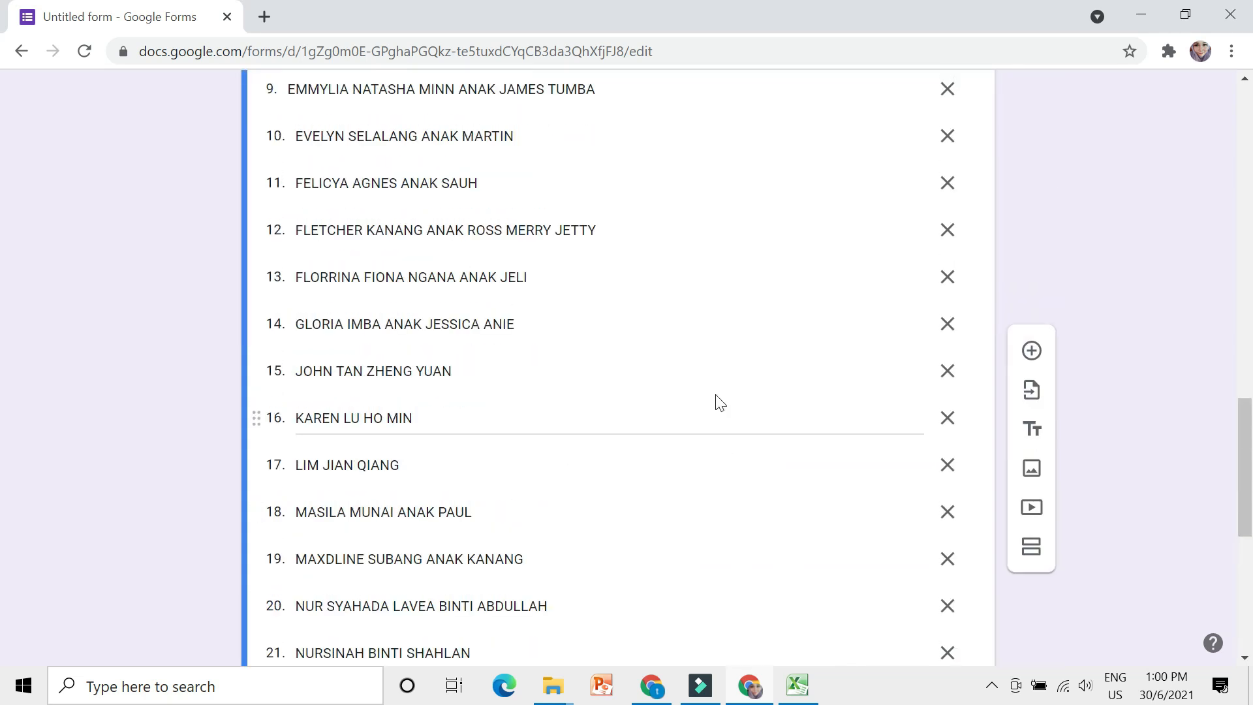
pyautogui.scroll(2, 587, 388)
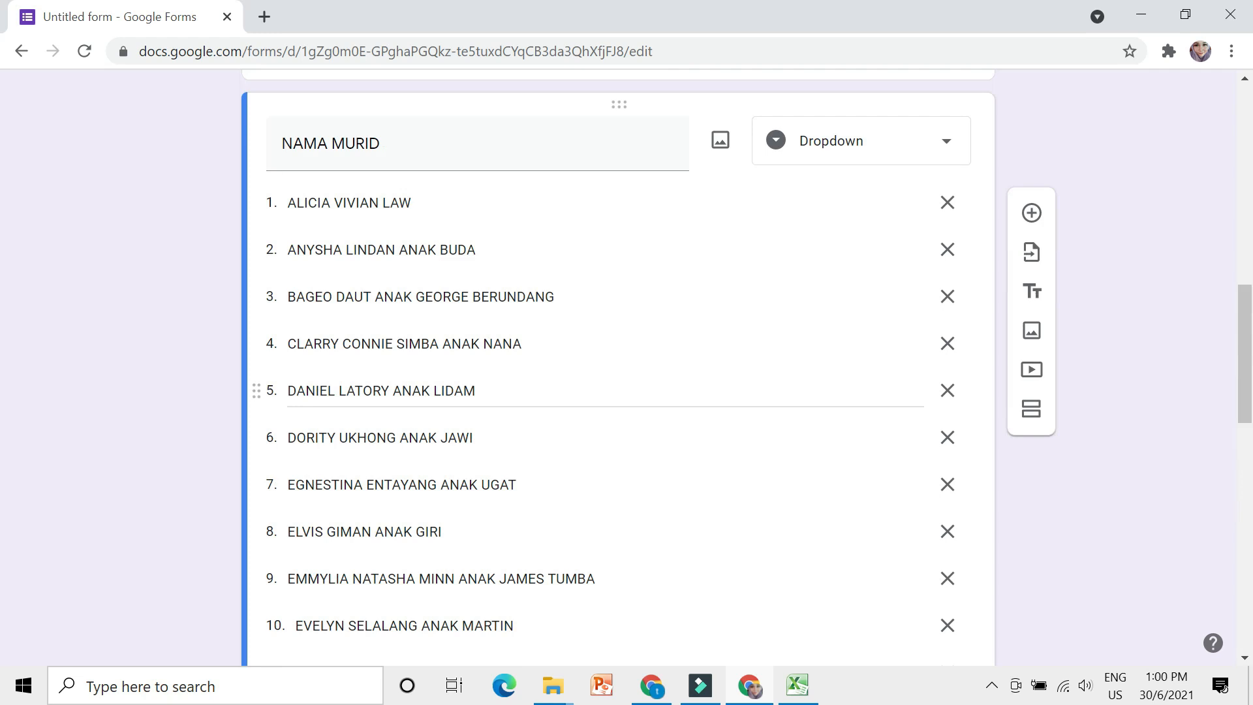
# Step: Make the NAMA MURID question in the KELAS 2A section required
pyautogui.scroll(-15, 716, 400)
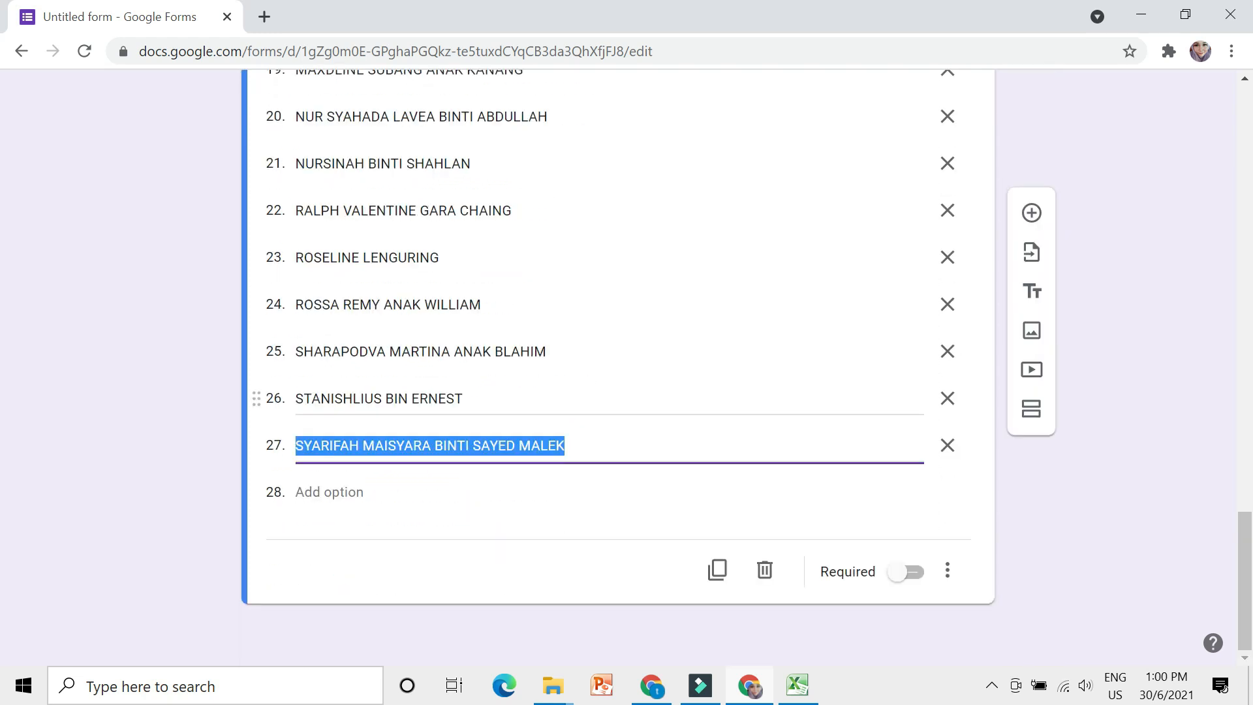
pyautogui.click(907, 573)
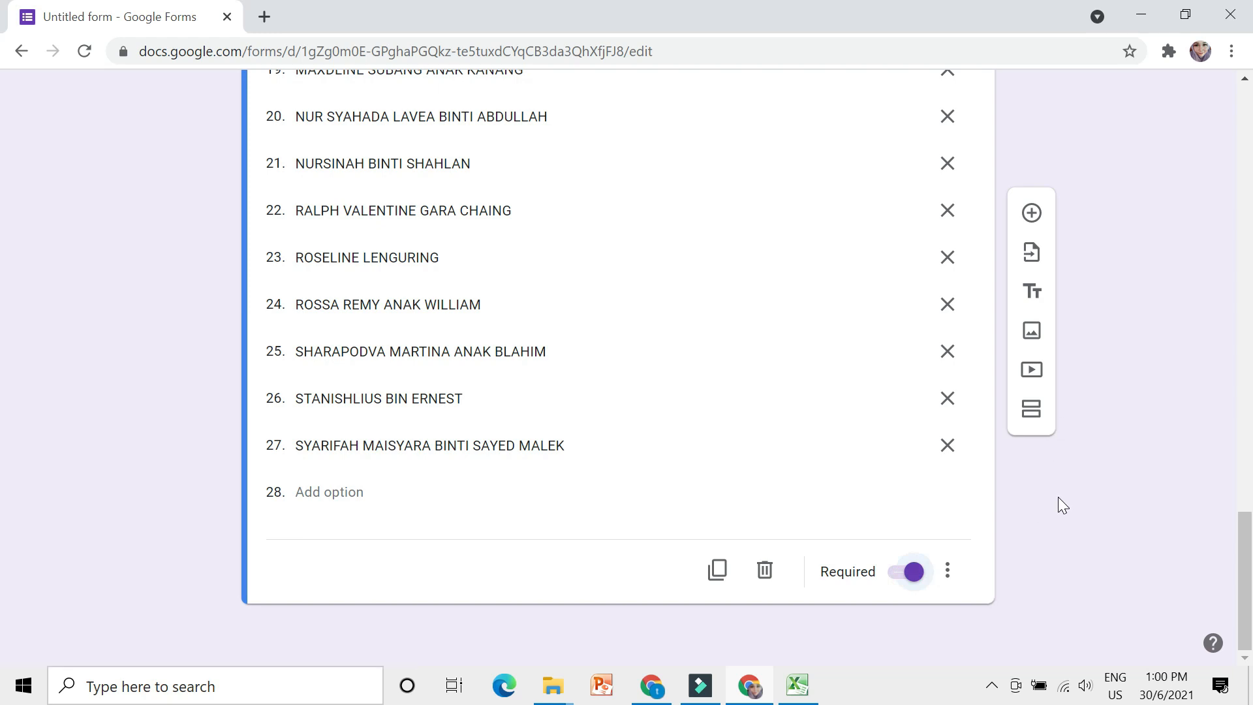
# Step: Add a new section below the KELAS 2A student list and set the form to submit after section 2
pyautogui.click(1031, 411)
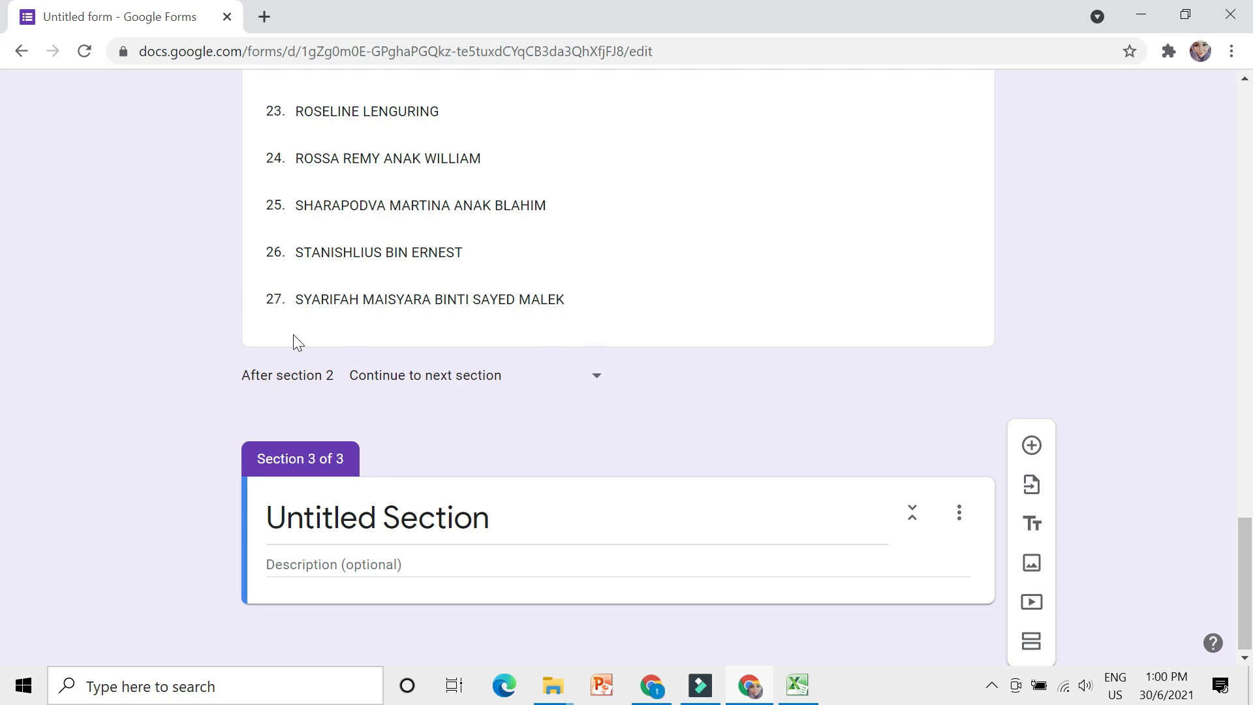
pyautogui.click(426, 385)
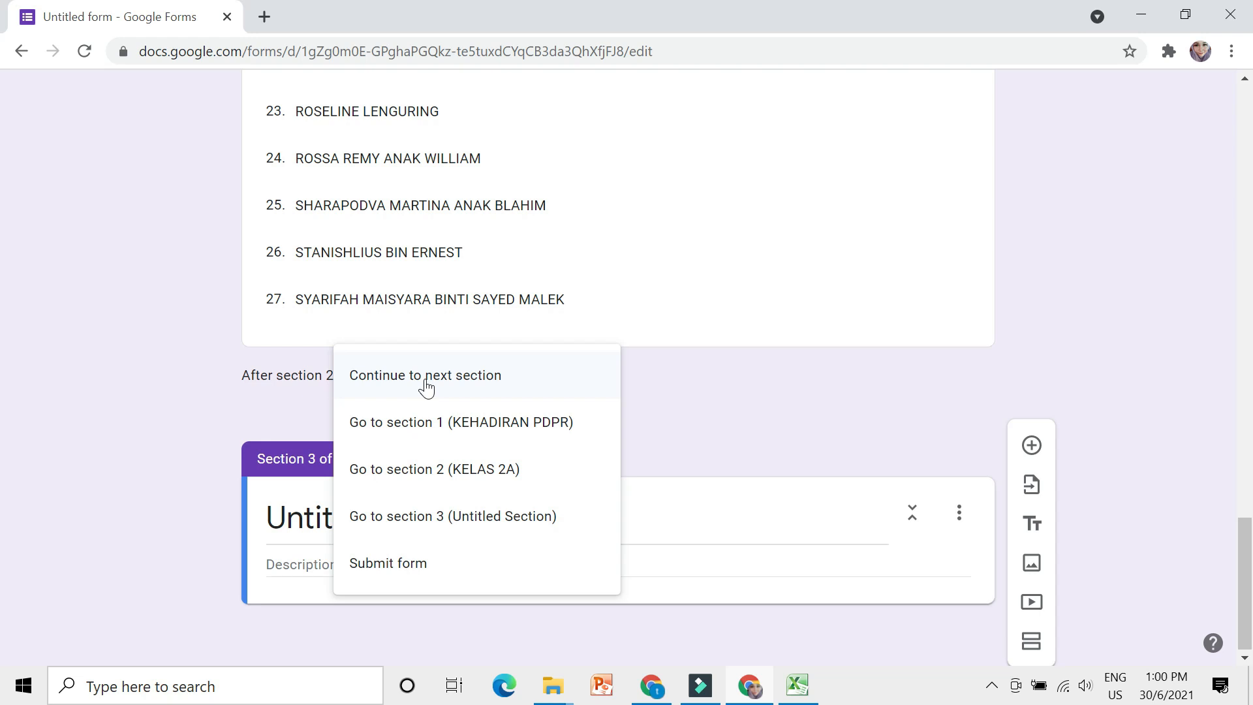
pyautogui.click(441, 560)
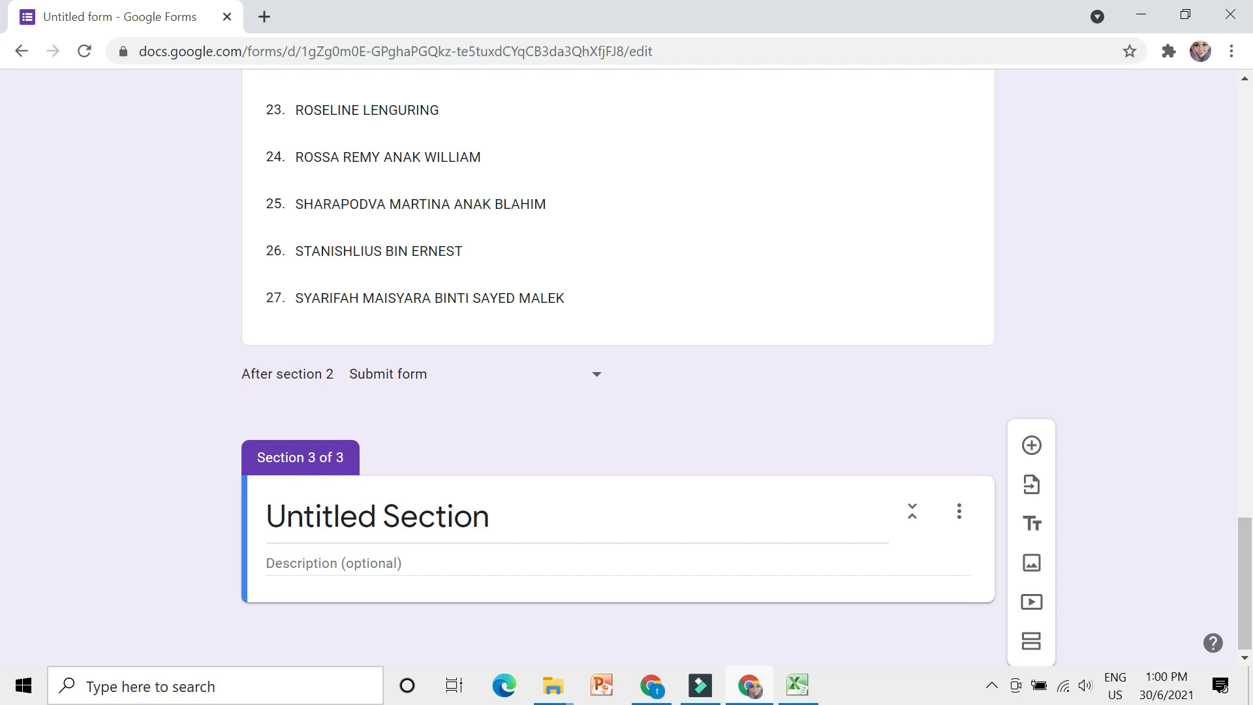
# Step: Title the new section KELAS 2B and give it a Dropdown question titled NAMA MURID
pyautogui.click(421, 515)
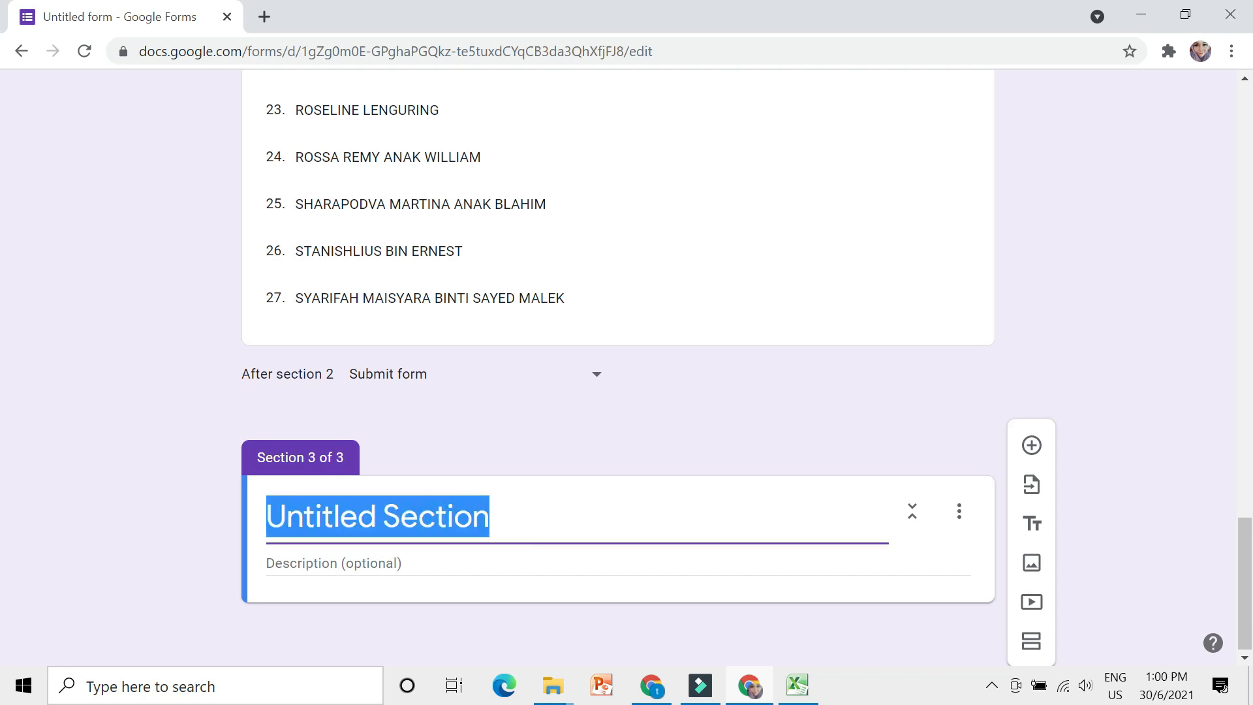
pyautogui.write('KELAS 2B')
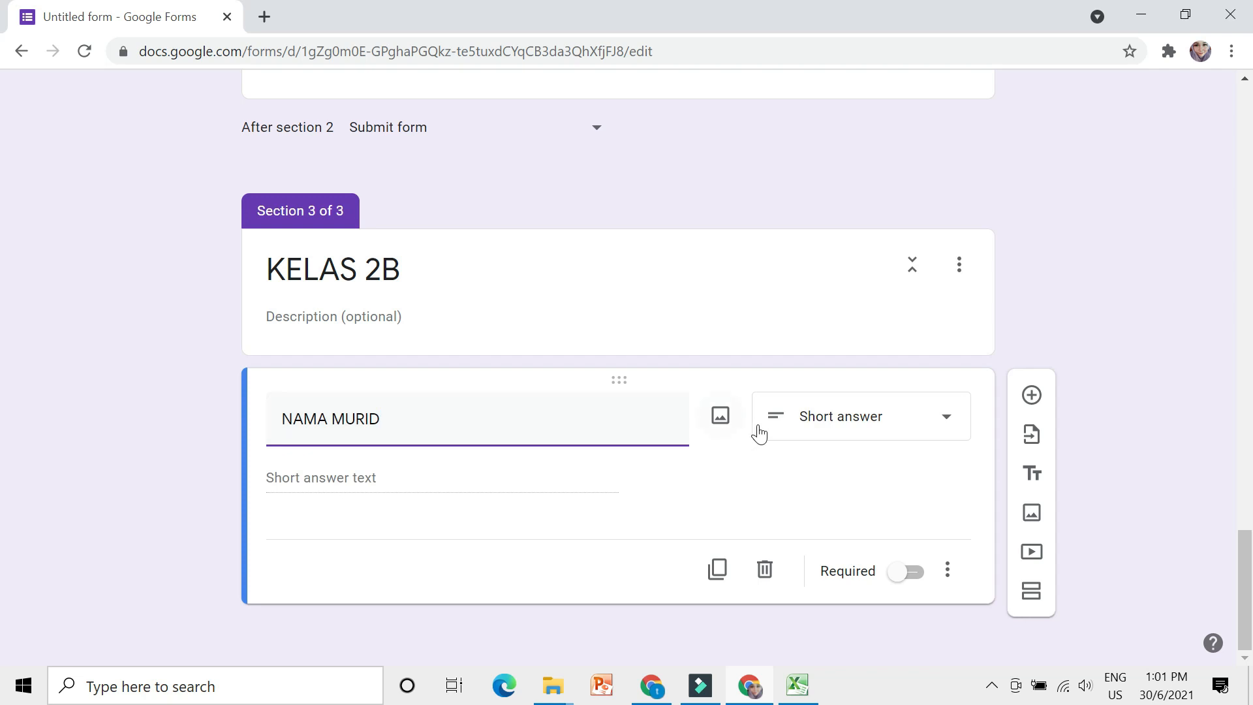
pyautogui.click(784, 424)
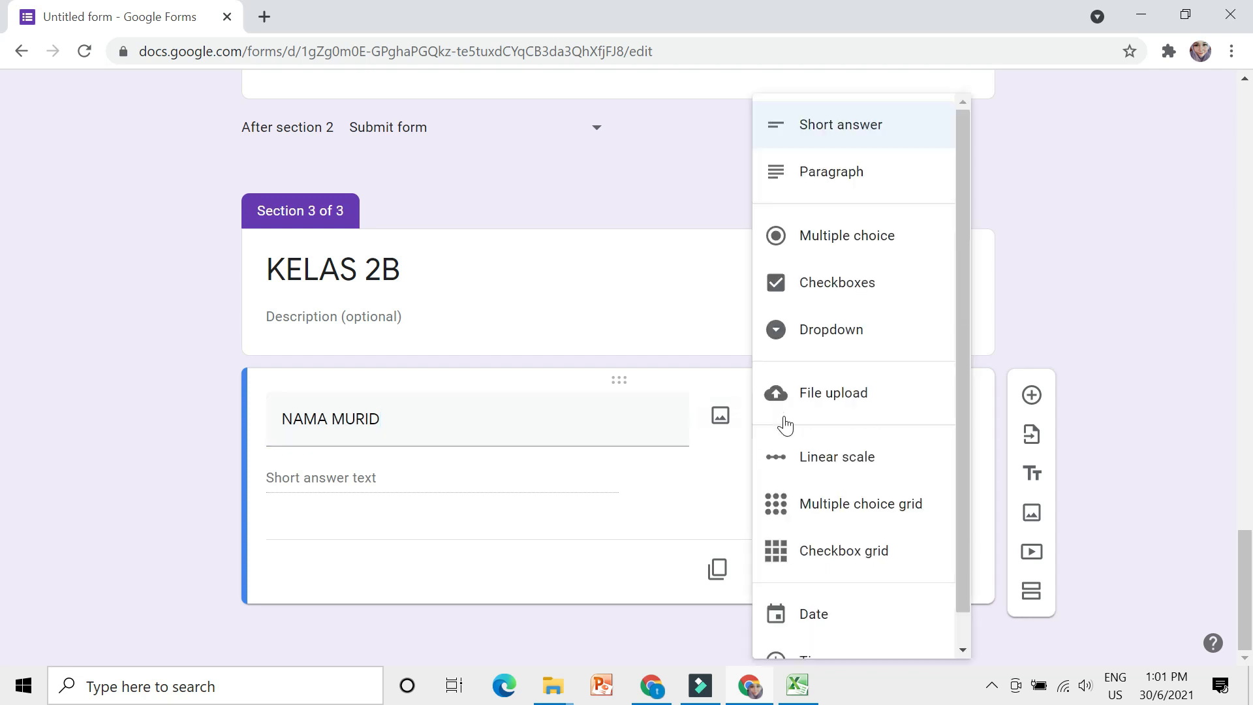
pyautogui.click(820, 353)
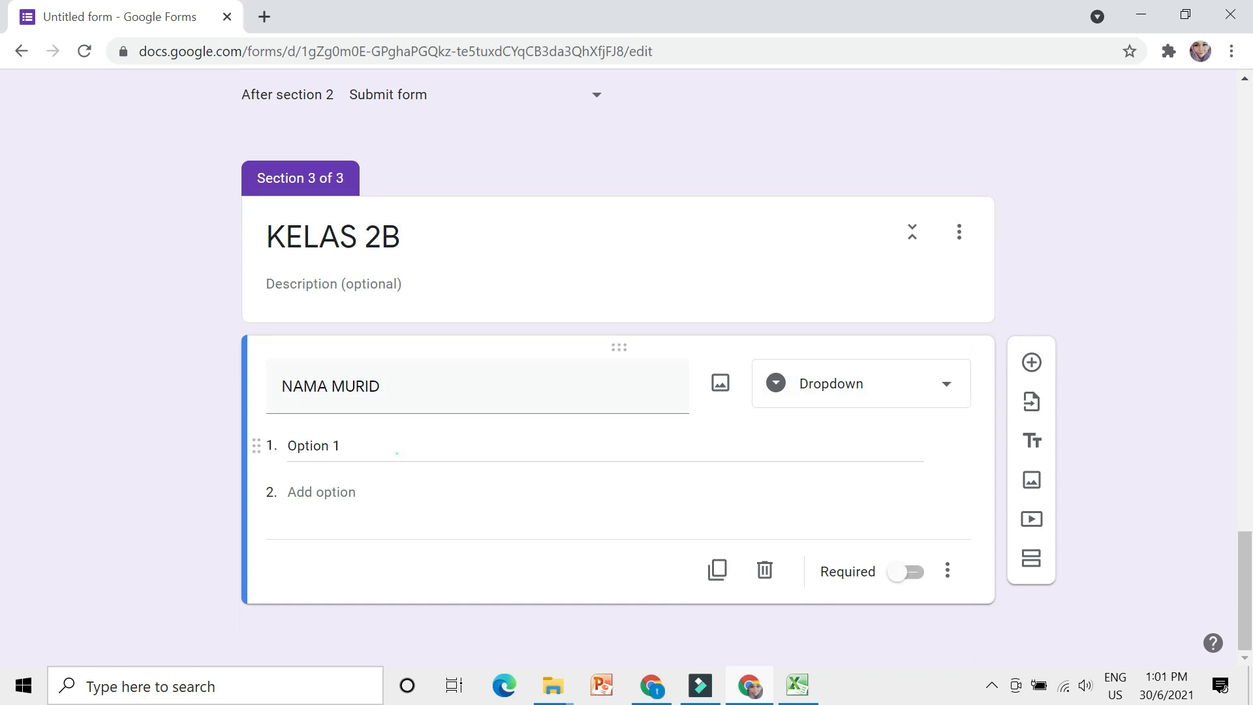
# Step: Select the first KELAS 2B dropdown option for replacement, and in the Excel workbook copy class 2B's student names, D48:D76 on sheet TING 2
pyautogui.click(397, 453)
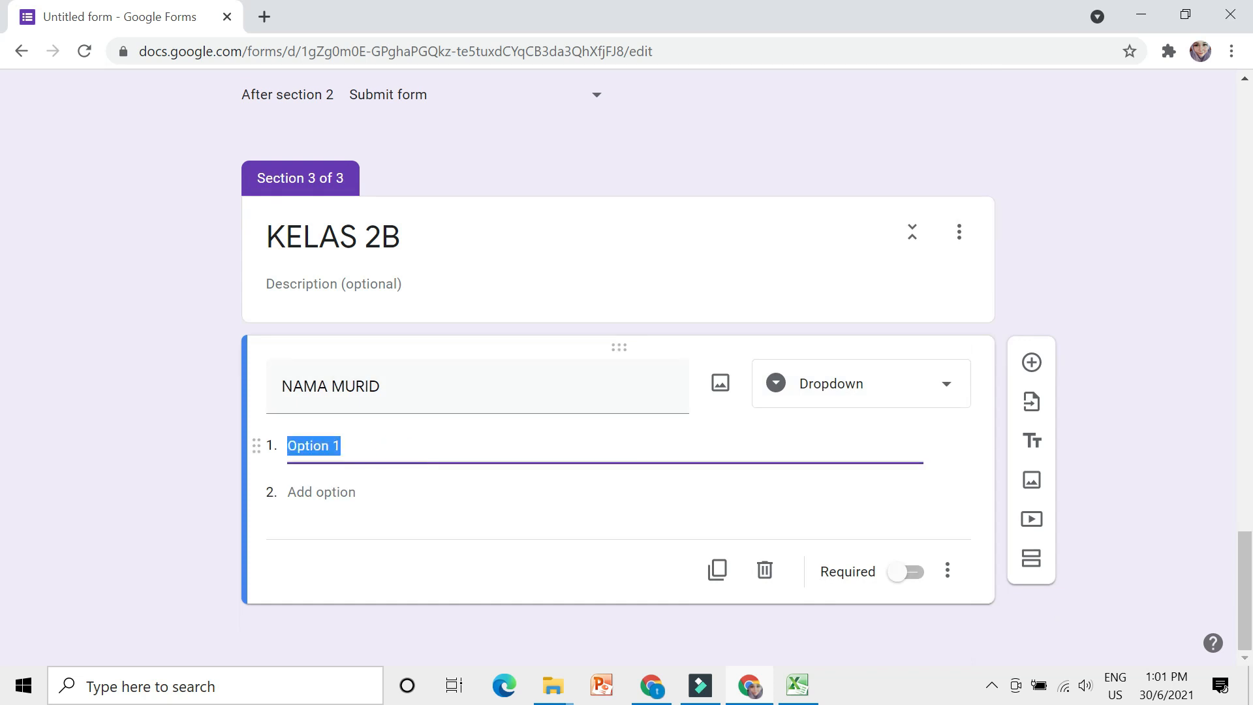
pyautogui.click(797, 685)
pyautogui.scroll(-13, 560, 384)
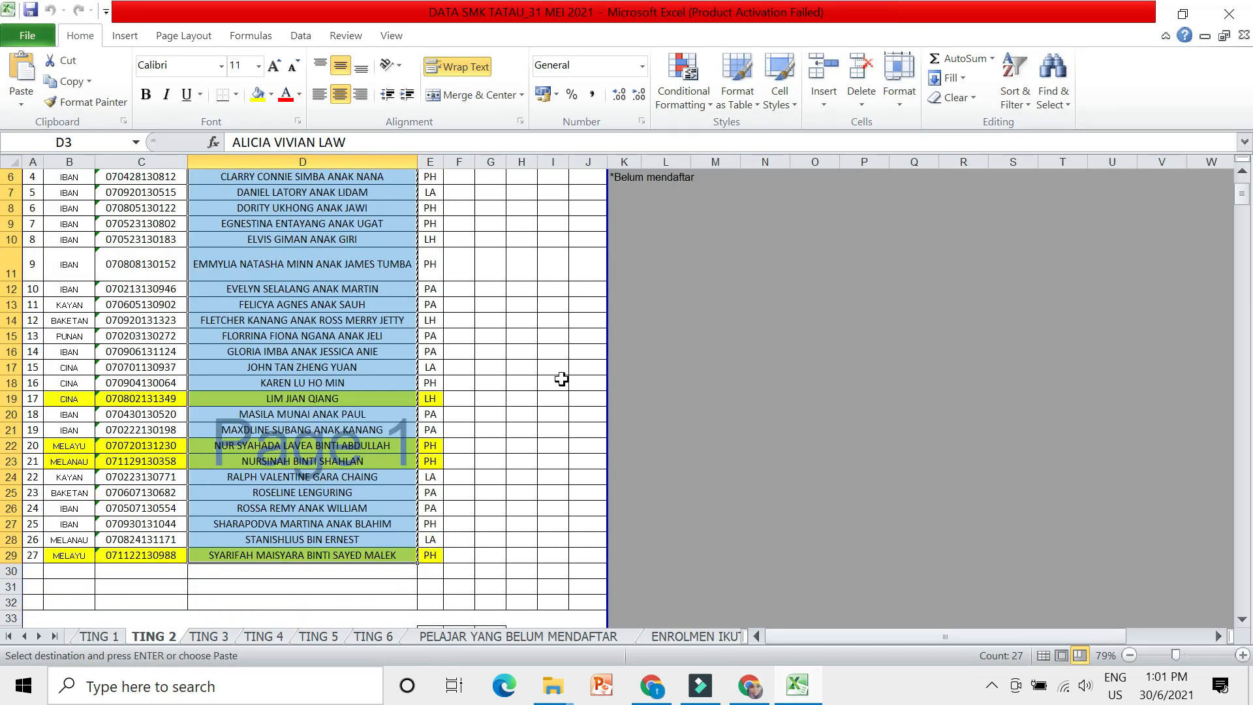
pyautogui.moveTo(356, 292); pyautogui.dragTo(344, 594)
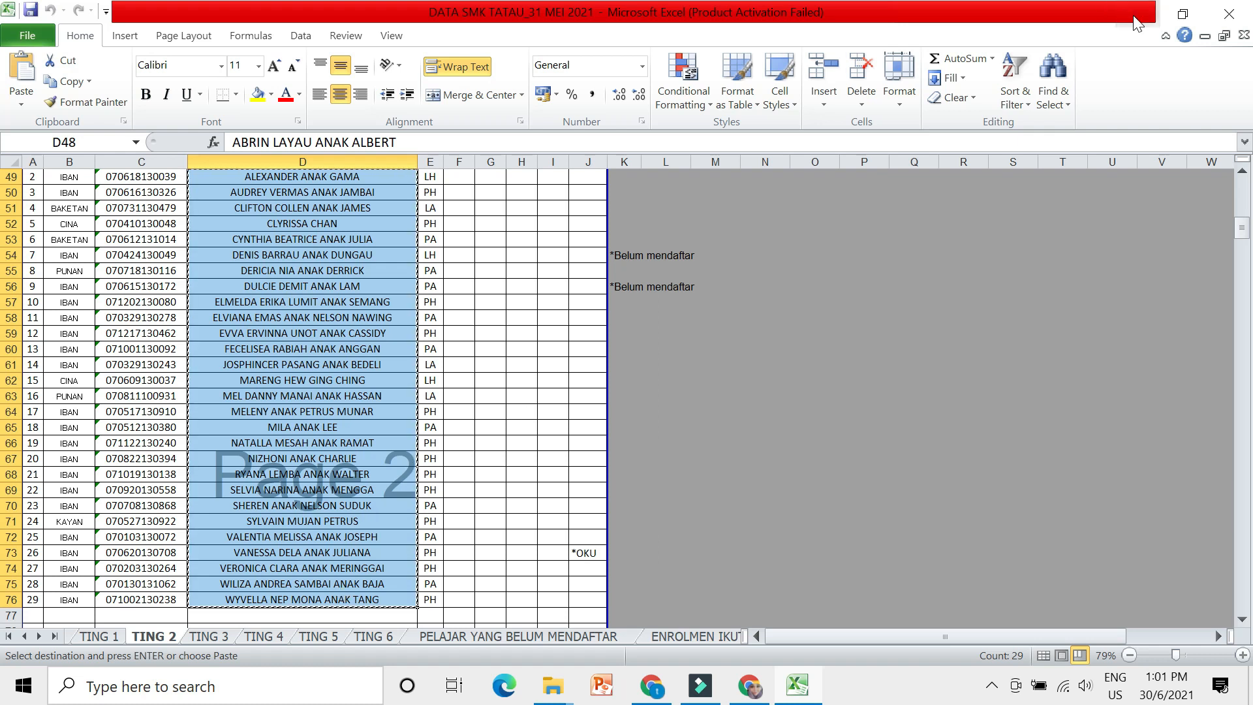
# Step: Switch back to Google Forms in Chrome and paste the copied names as the KELAS 2B NAMA MURID dropdown options
pyautogui.hotkey('alt', 'Tab')
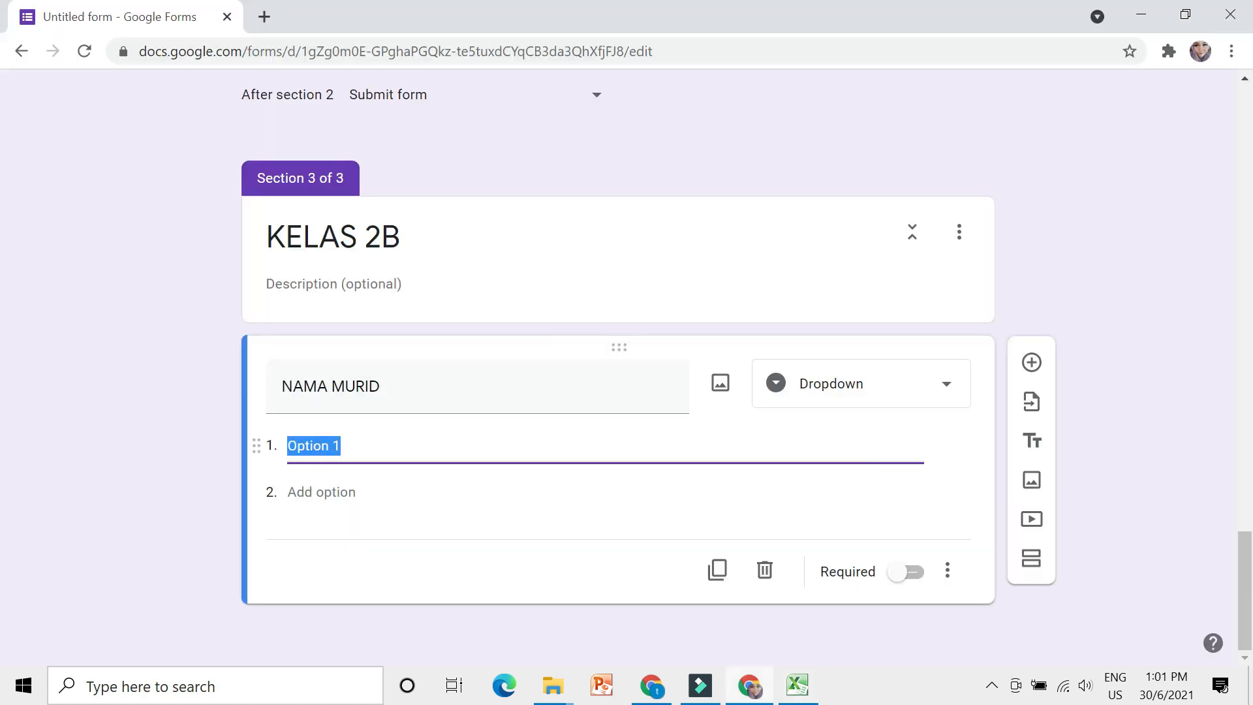
pyautogui.click(463, 450)
pyautogui.tripleClick(463, 451)
pyautogui.hotkey('ctrl', 'v')
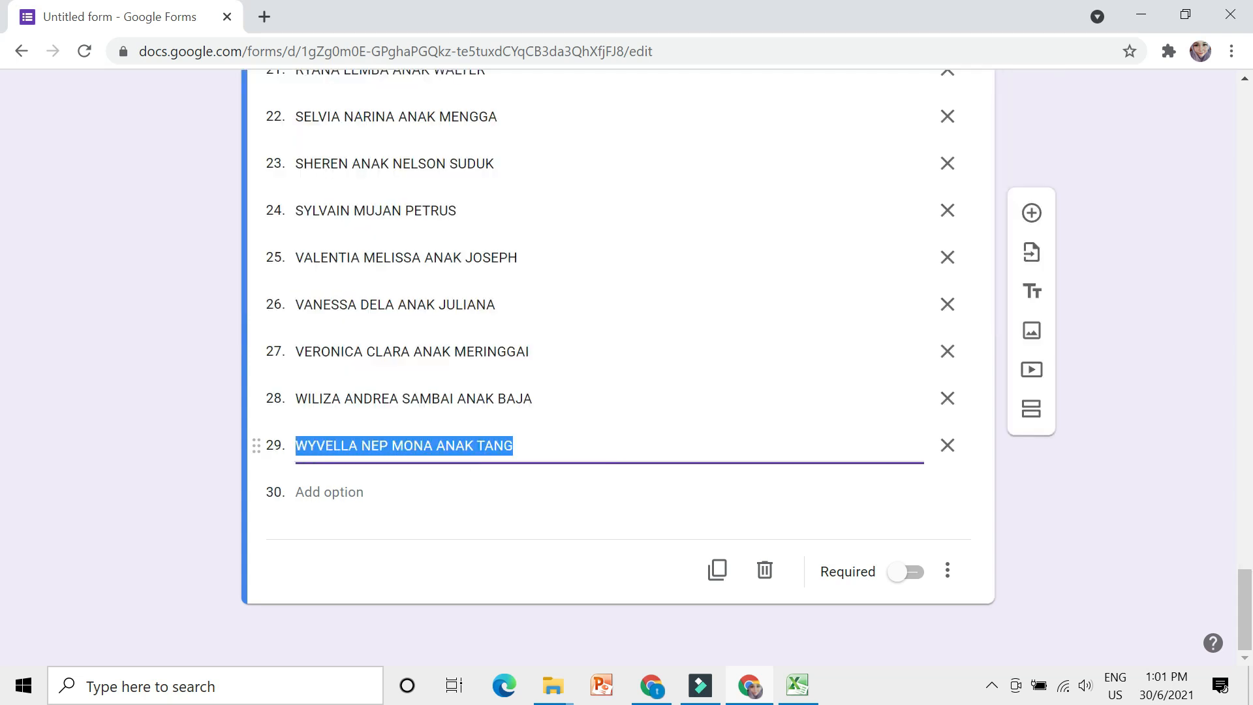
# Step: Check the pasted list of names and make the KELAS 2B NAMA MURID question required
pyautogui.scroll(20, 605, 326)
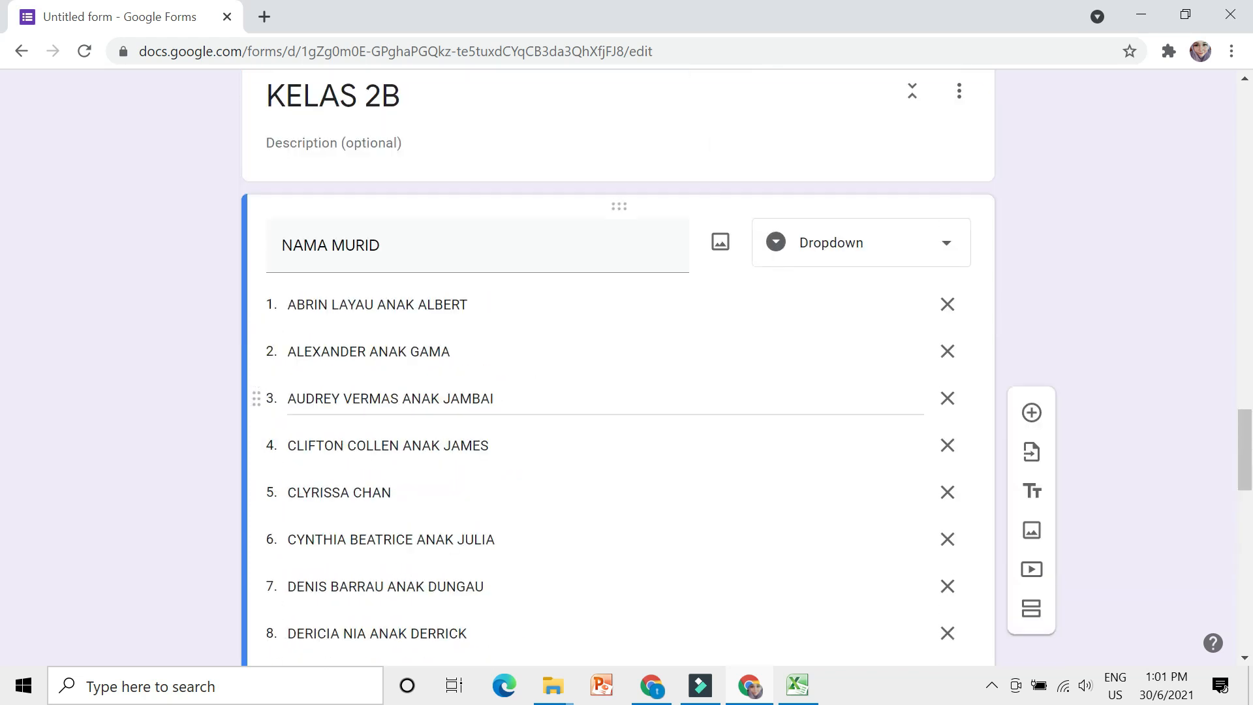
pyautogui.scroll(-20, 605, 326)
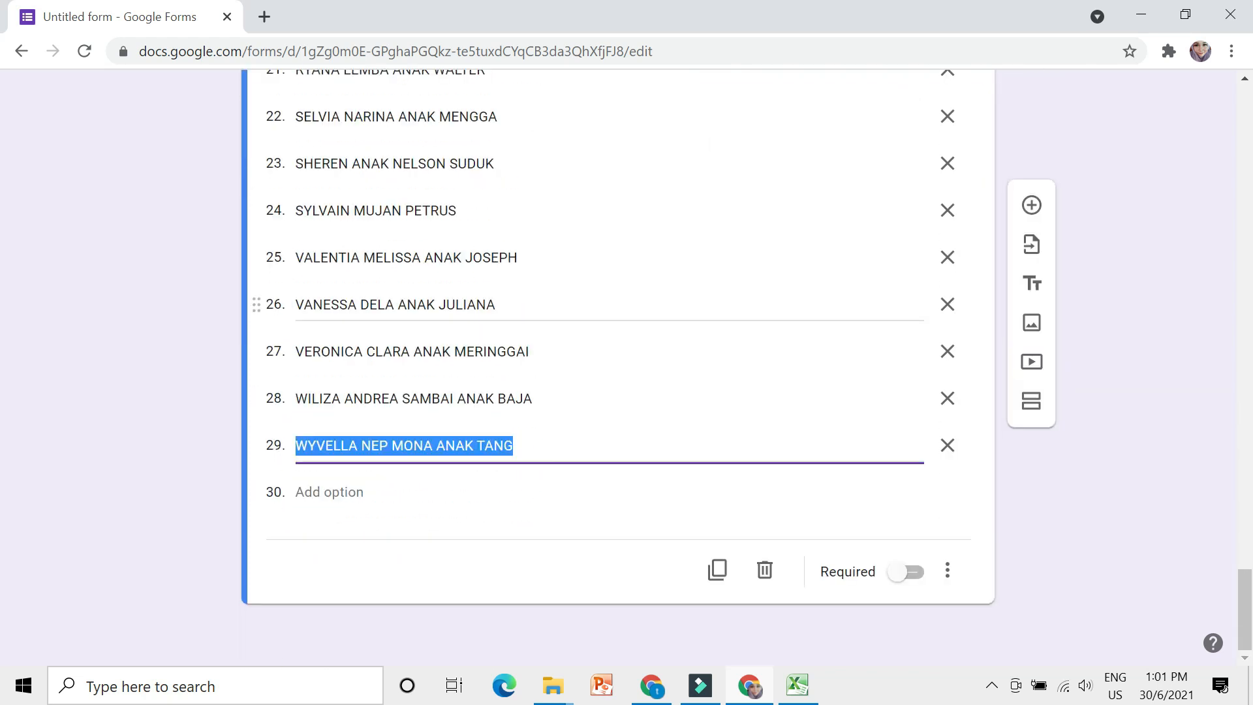
pyautogui.click(907, 573)
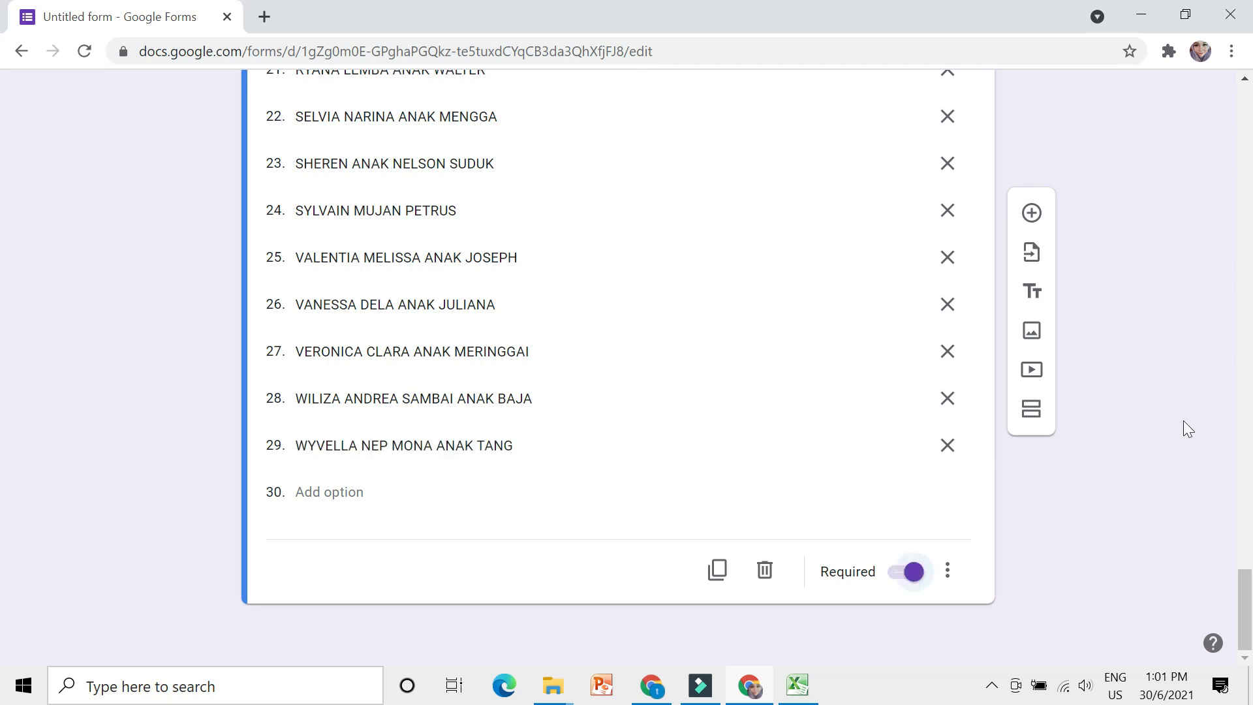
# Step: Review the KELAS 2B section's dropdown list and what follows the end of sections 2 and 3
pyautogui.scroll(3, 1184, 428)
pyautogui.scroll(-3, 1183, 429)
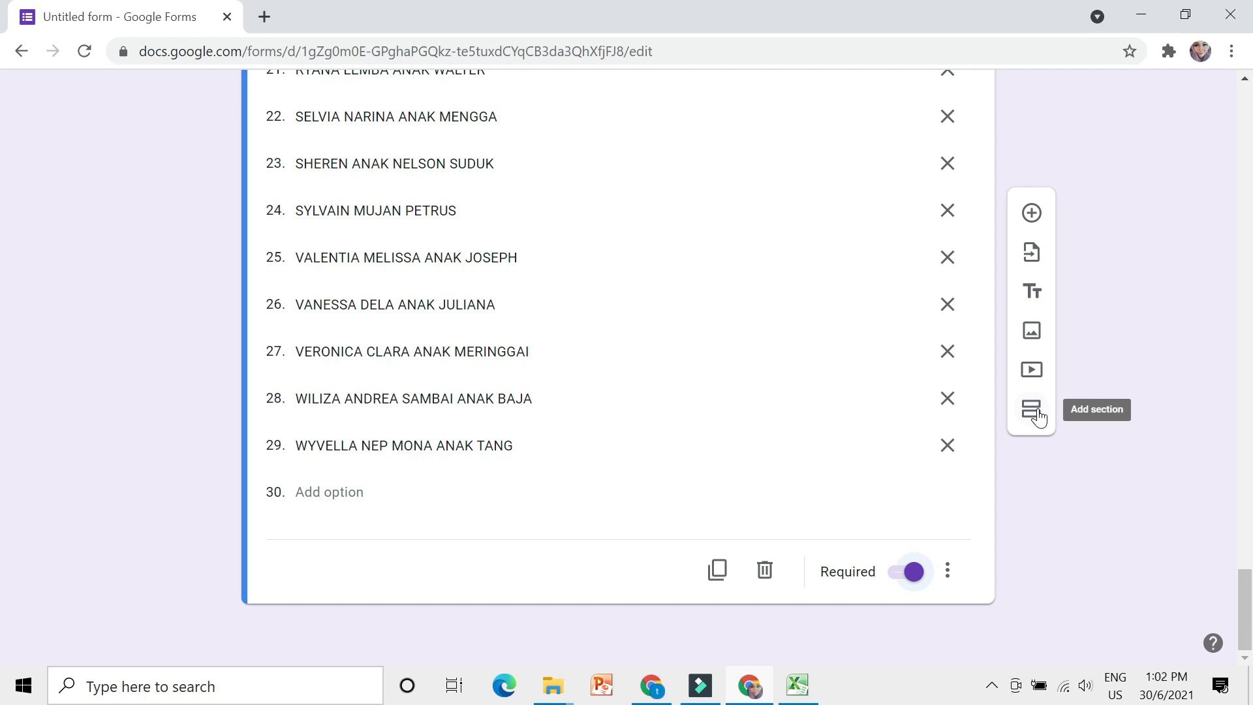
pyautogui.scroll(15, 1038, 416)
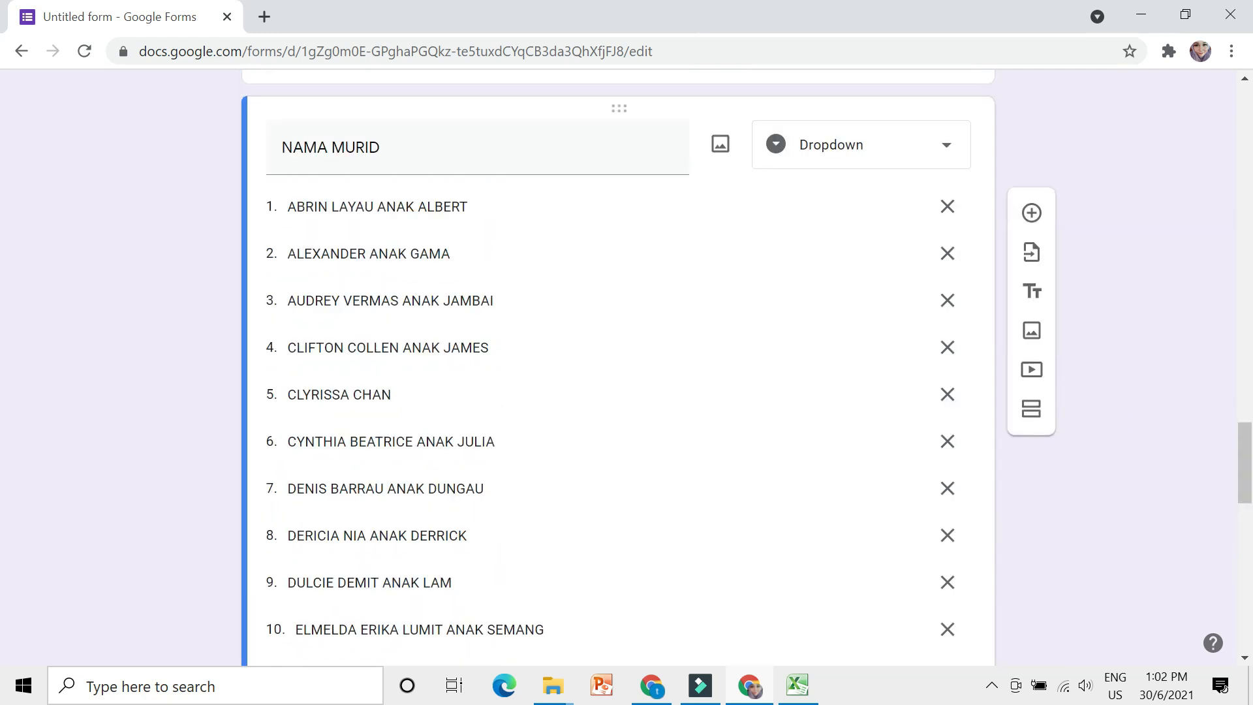
pyautogui.scroll(7, 501, 361)
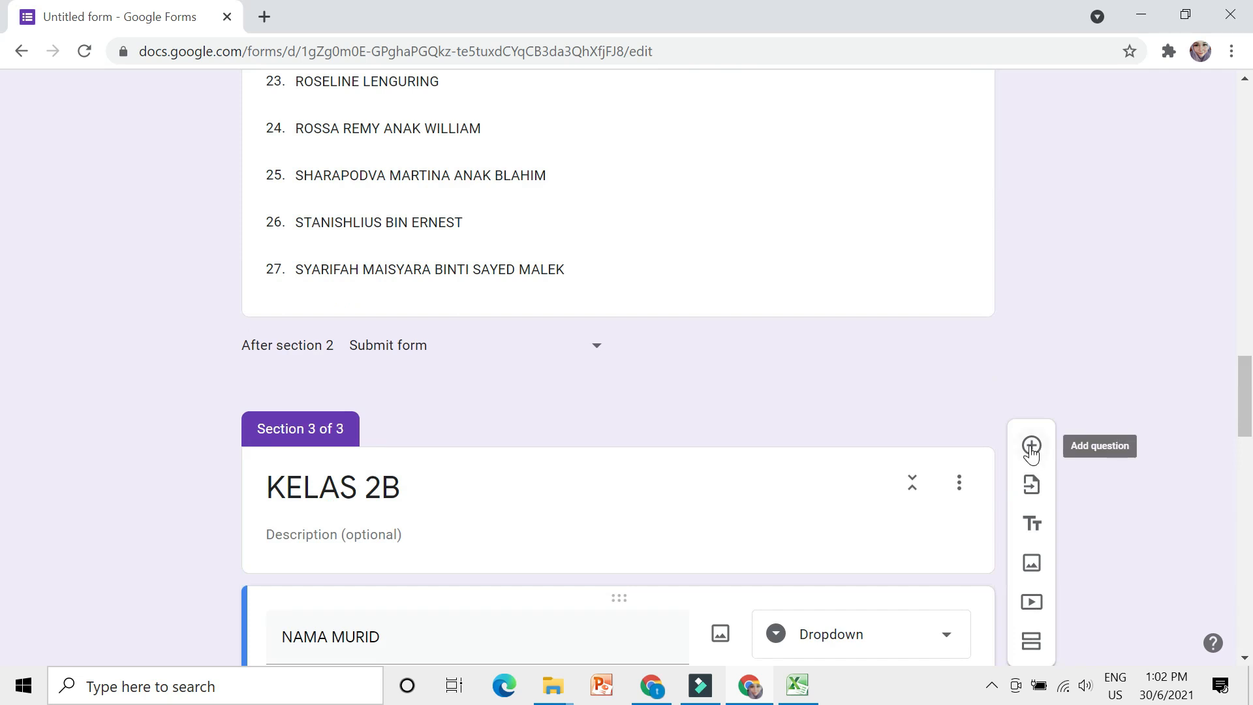
pyautogui.scroll(-9, 1031, 448)
pyautogui.scroll(8, 1037, 449)
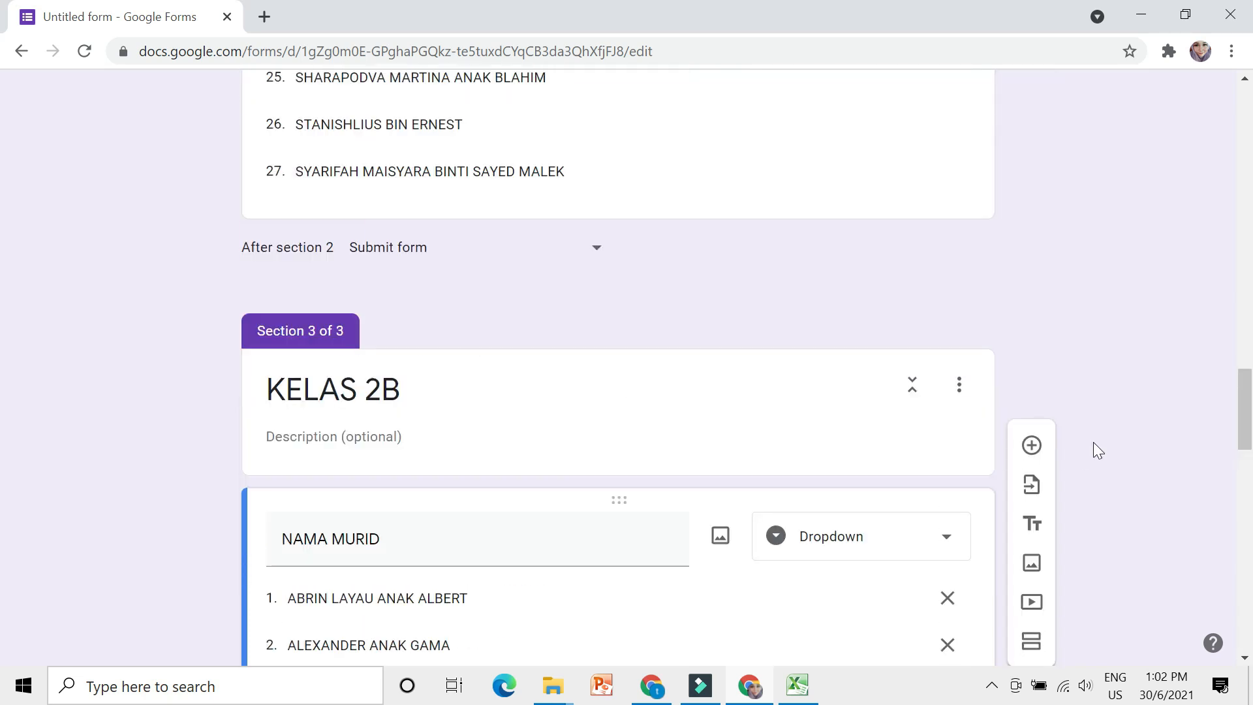
pyautogui.scroll(-20, 1095, 424)
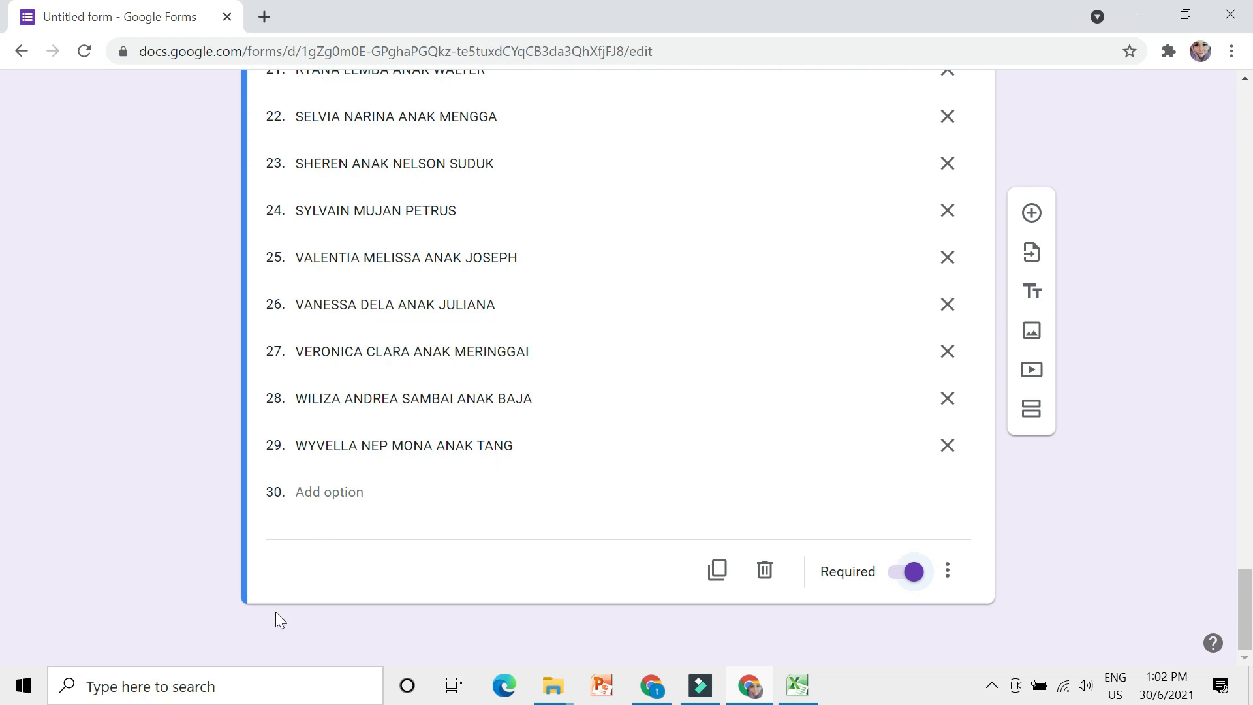
pyautogui.scroll(20, 276, 612)
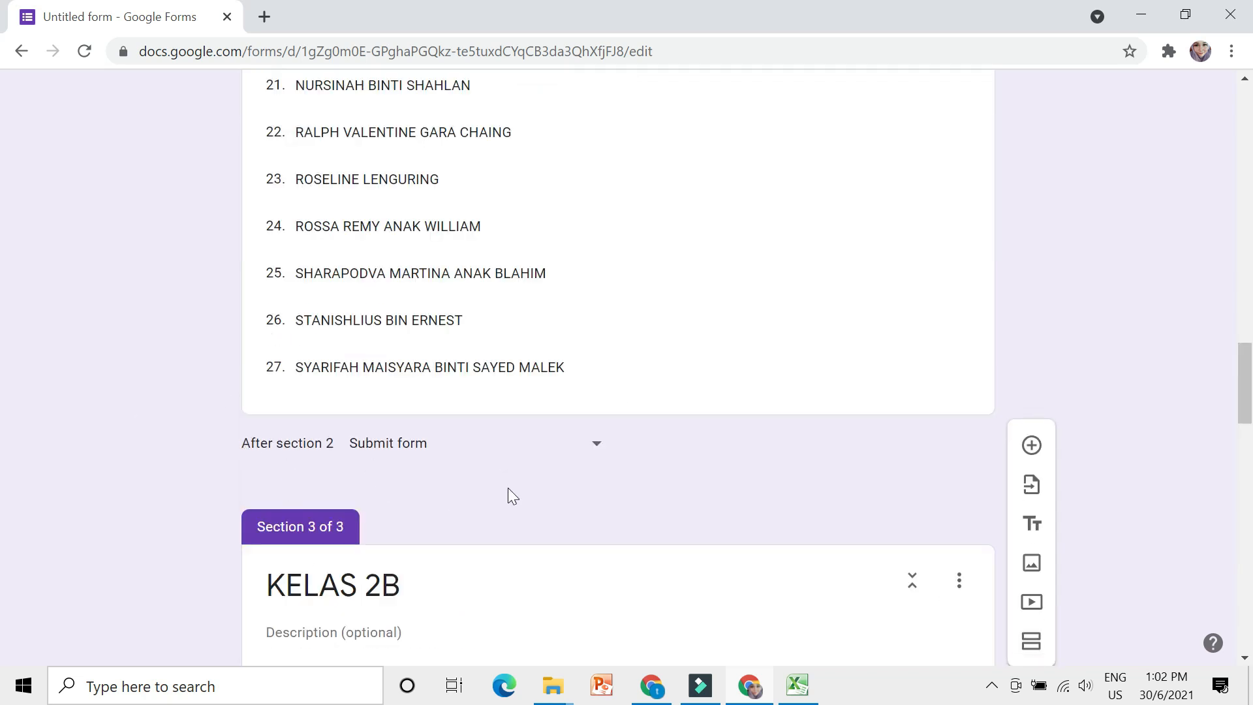
pyautogui.scroll(-20, 436, 465)
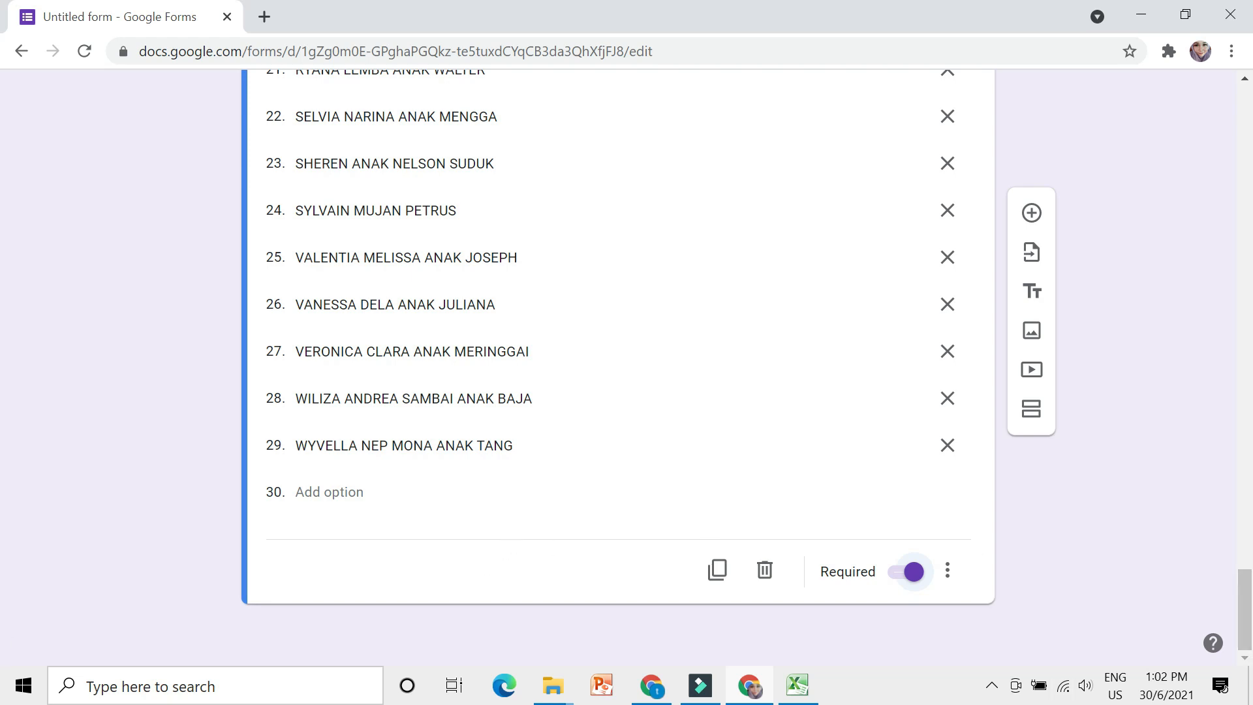
pyautogui.scroll(20, 507, 539)
pyautogui.scroll(-12, 506, 540)
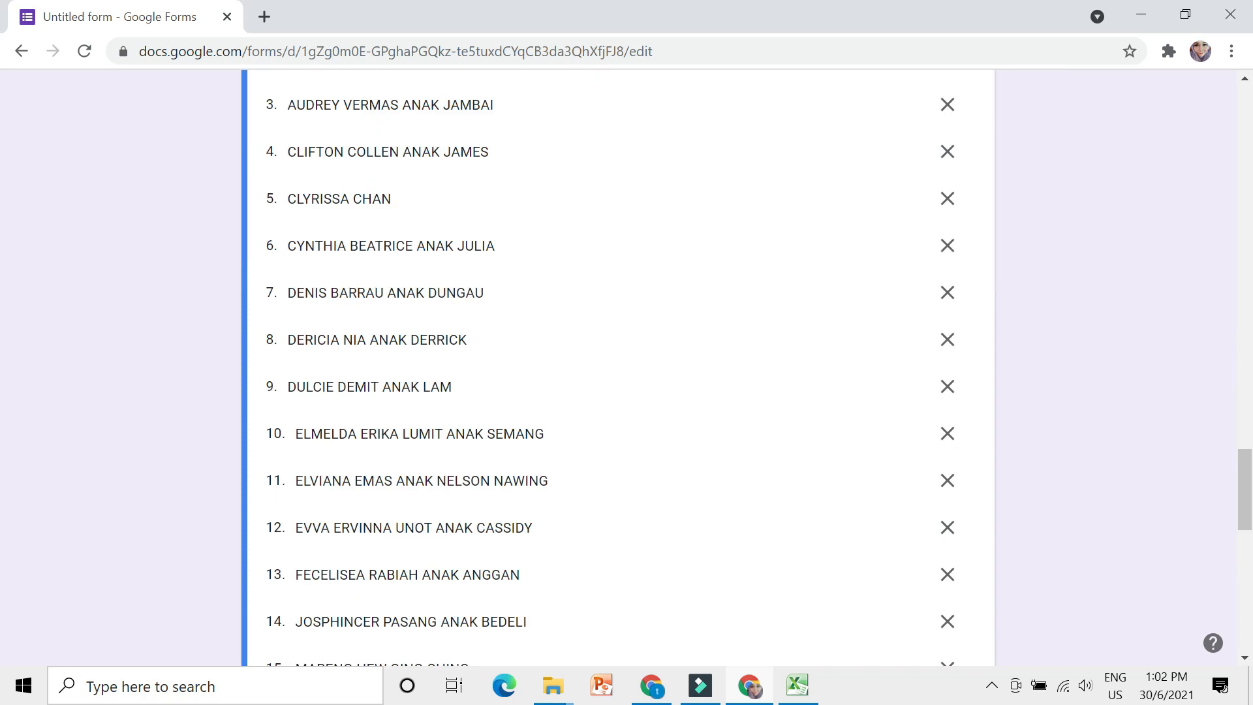
pyautogui.scroll(-15, 509, 542)
# Step: Preview the form and try to continue past the first page without answering the TARIKH HARI INI and KELAS ANDA questions
pyautogui.scroll(20, 508, 543)
pyautogui.scroll(15, 509, 540)
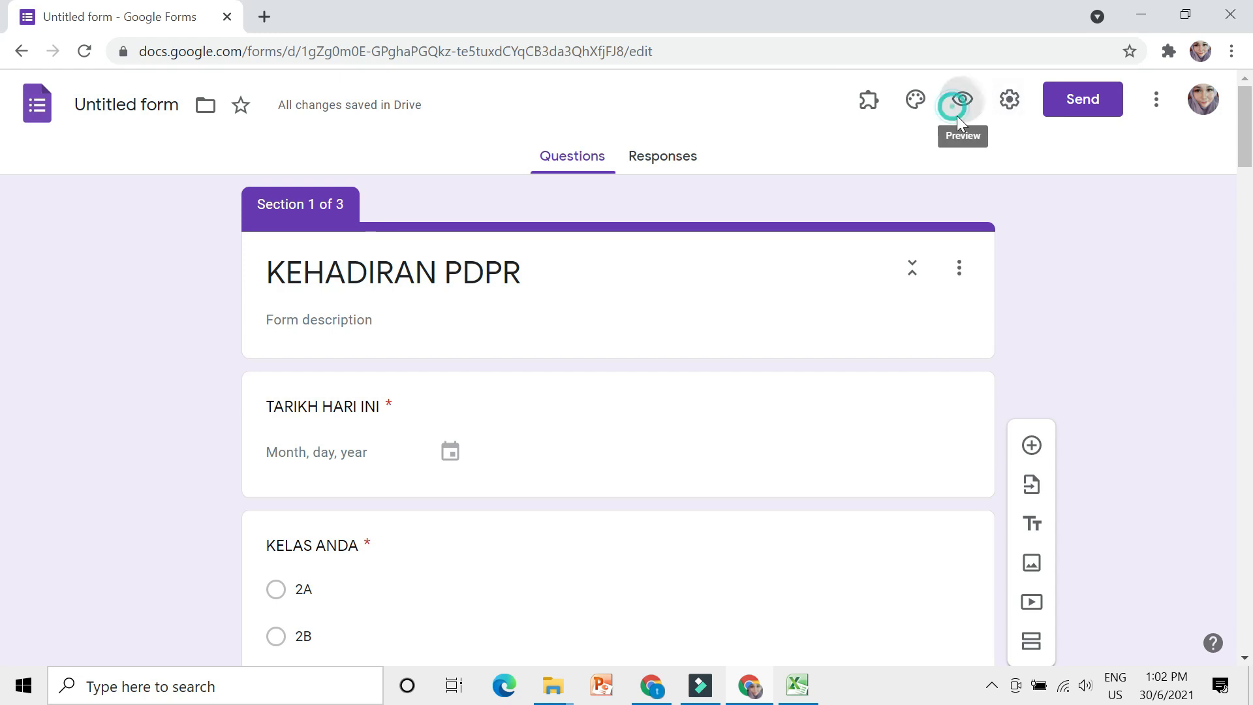
pyautogui.click(961, 100)
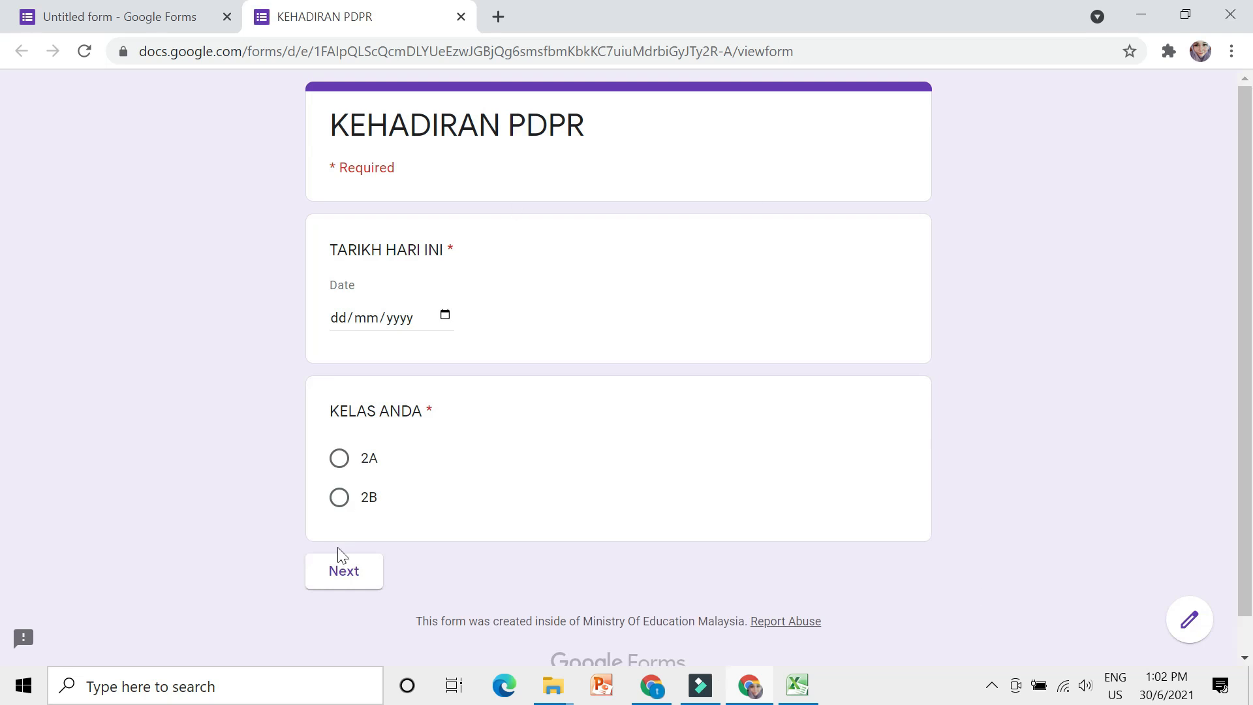
pyautogui.click(344, 570)
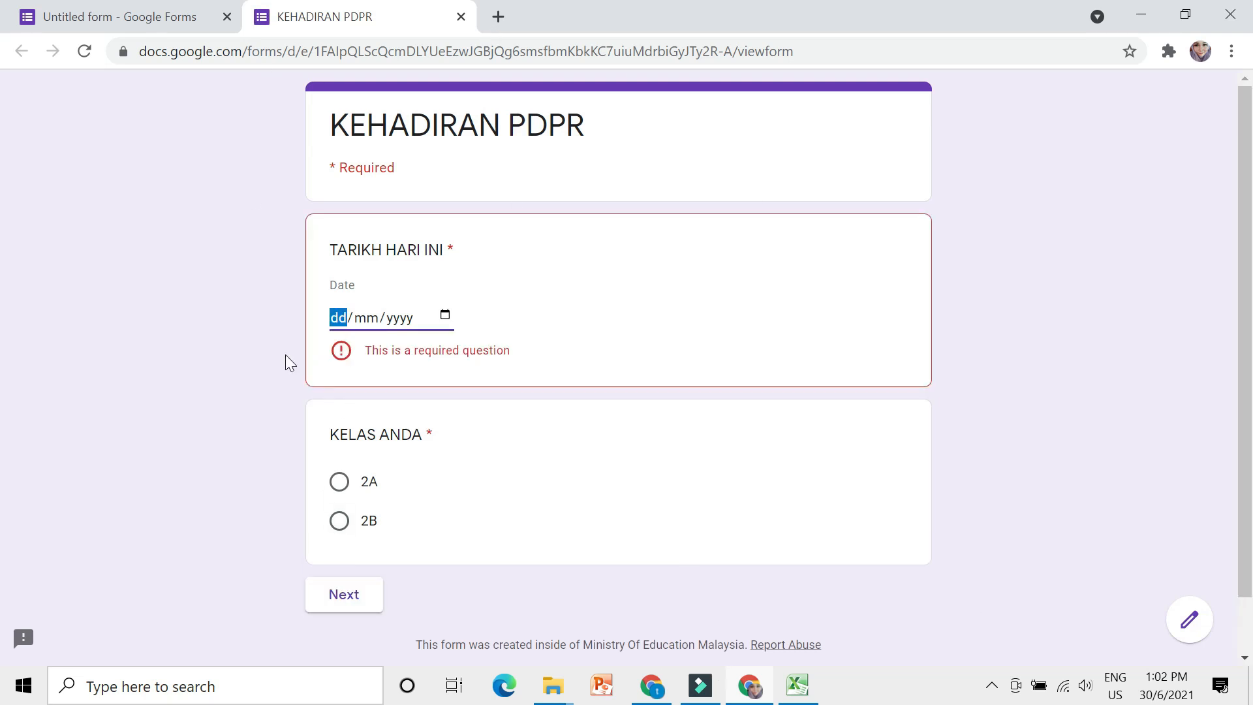
# Step: Return to the form editor and turn on going to a section based on the answer for the KELAS ANDA question
pyautogui.click(171, 18)
pyautogui.scroll(-2, 715, 275)
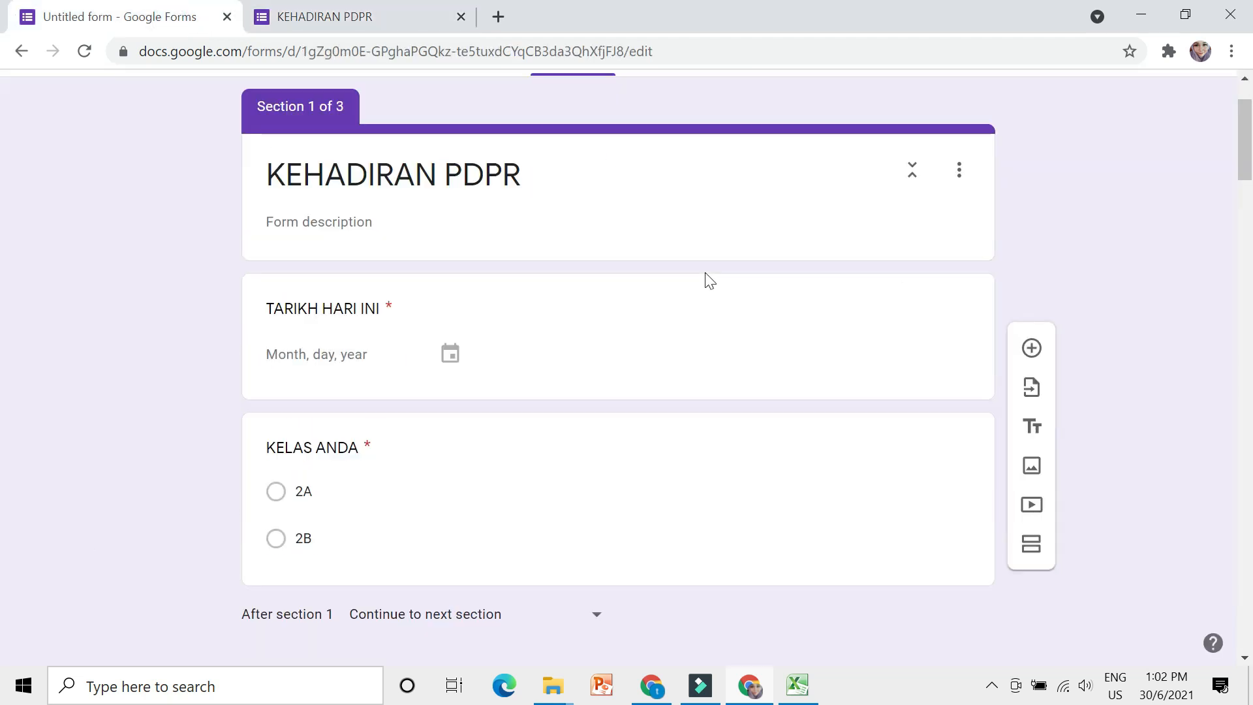
pyautogui.scroll(1, 391, 365)
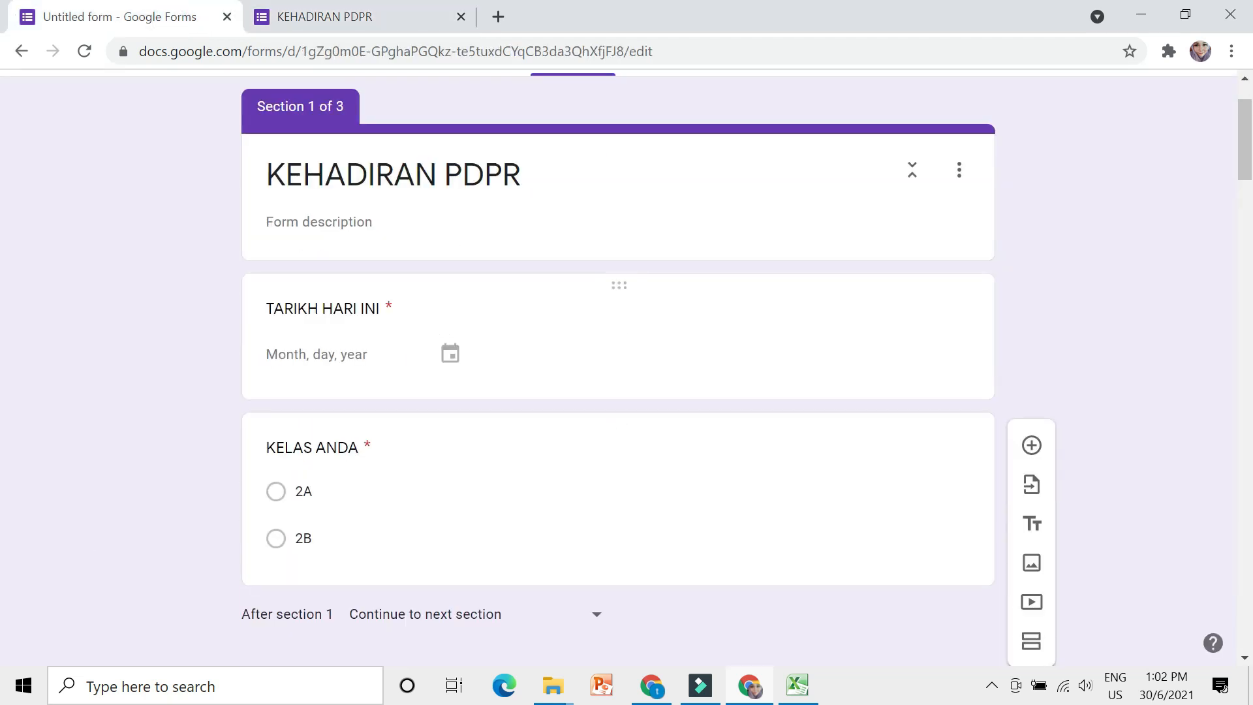
pyautogui.scroll(1, 617, 365)
pyautogui.scroll(-1, 514, 75)
pyautogui.scroll(1, 498, 176)
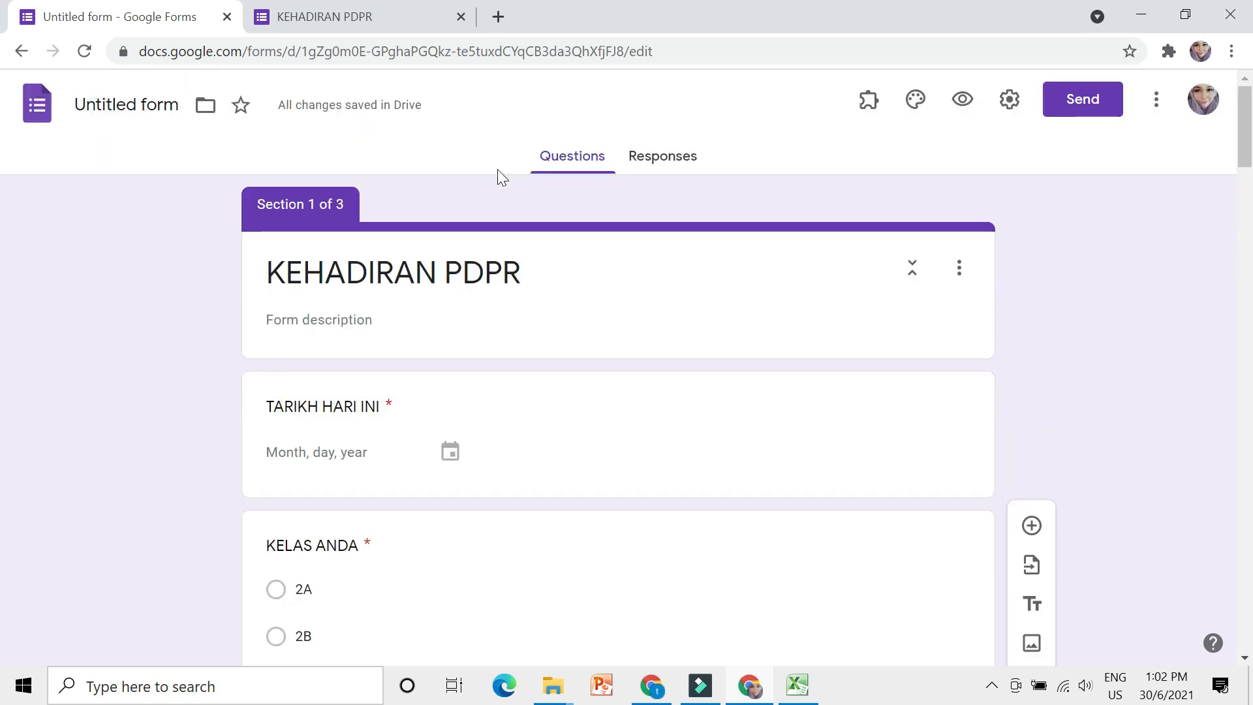
pyautogui.scroll(-1, 551, 195)
pyautogui.scroll(-1, 355, 495)
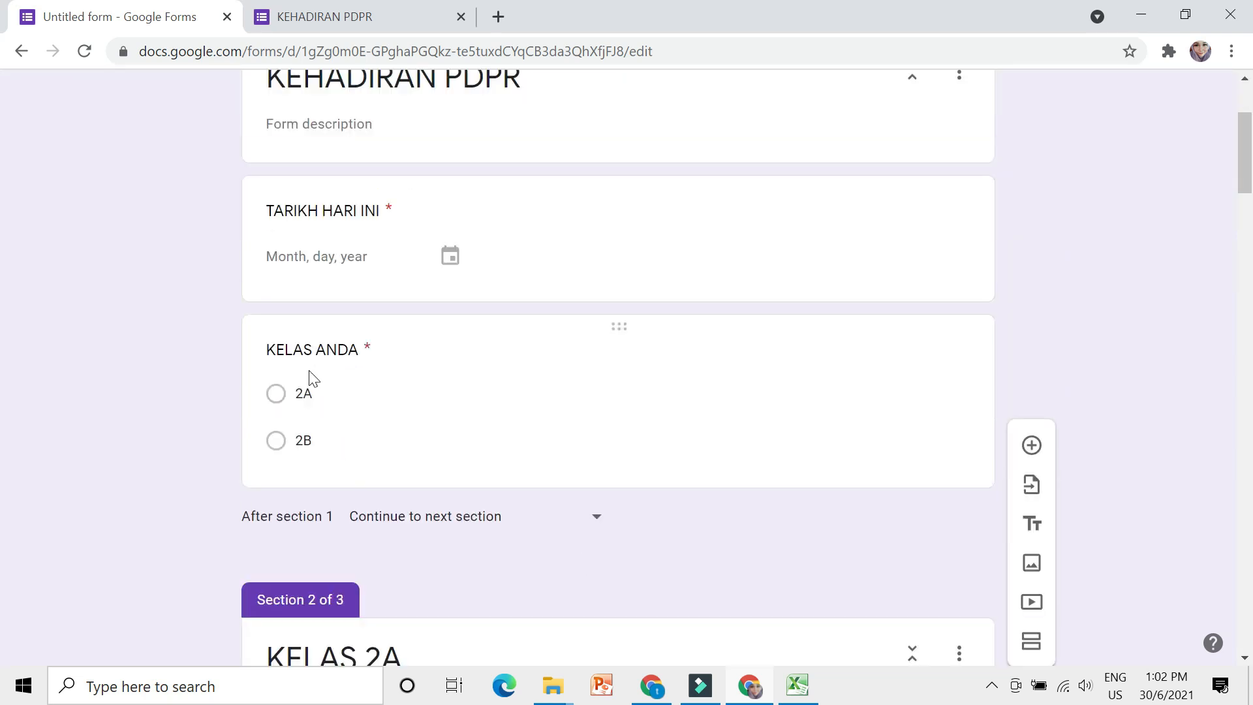
pyautogui.click(830, 448)
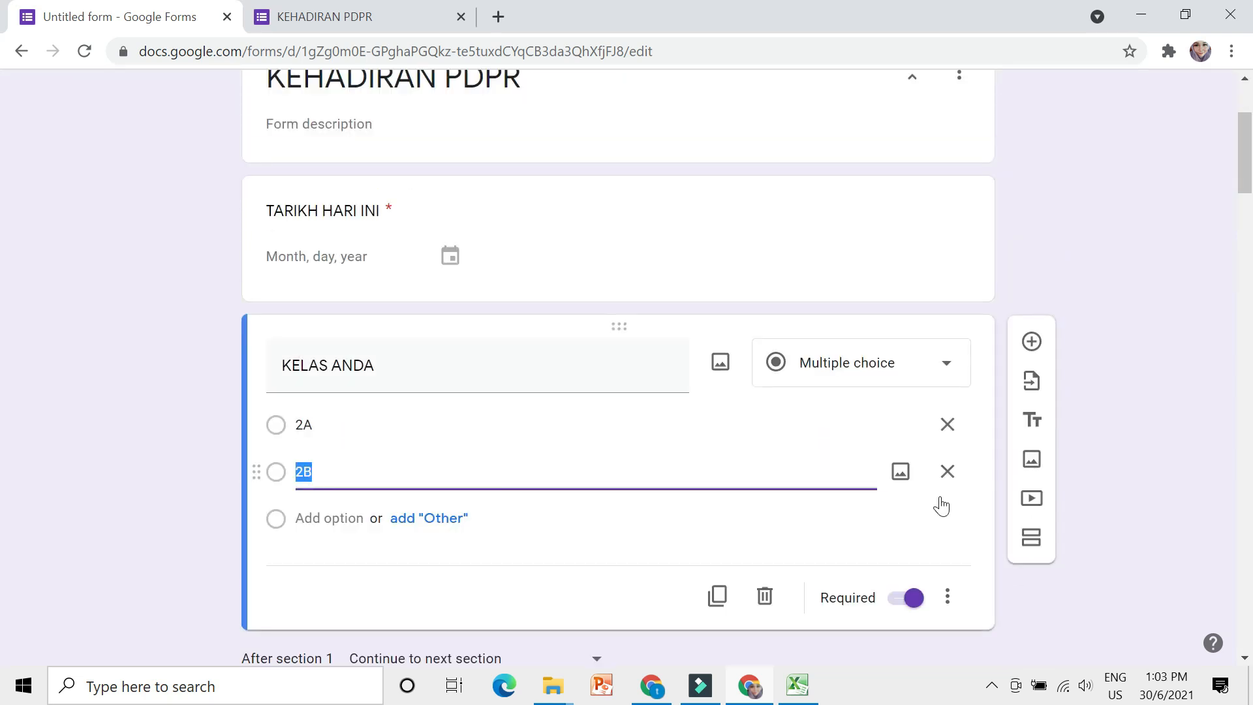
pyautogui.scroll(-1, 946, 517)
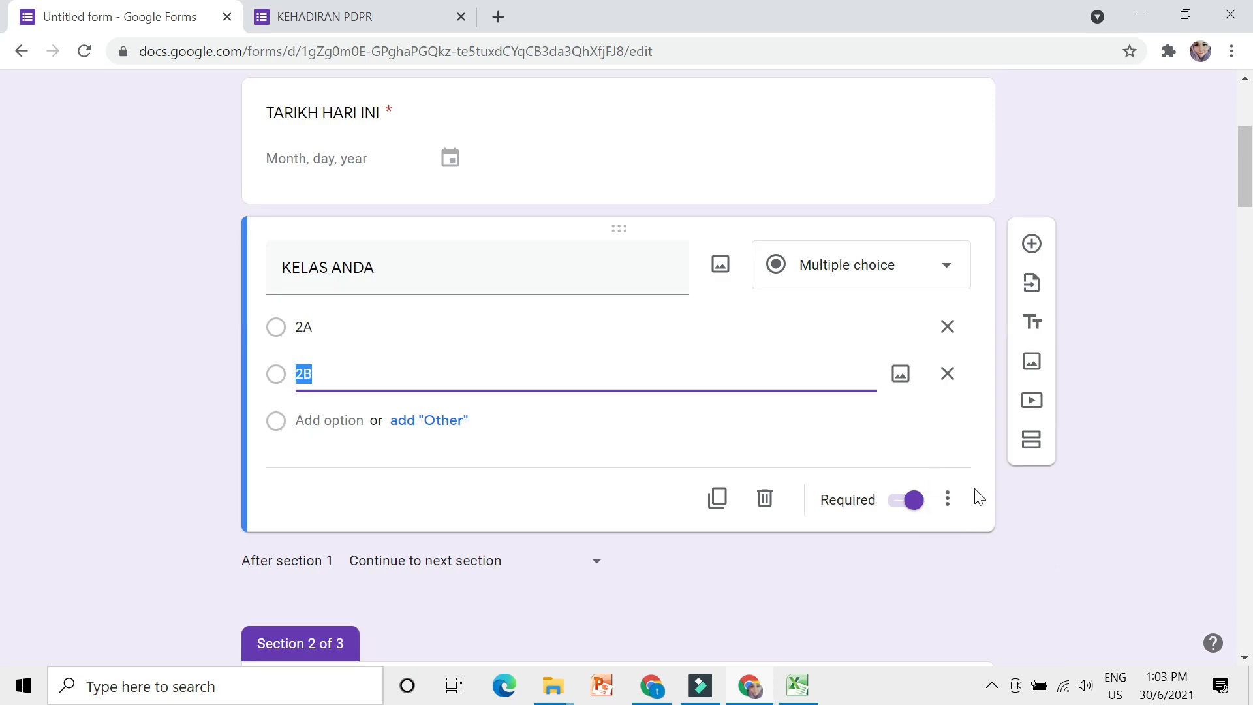
pyautogui.click(948, 499)
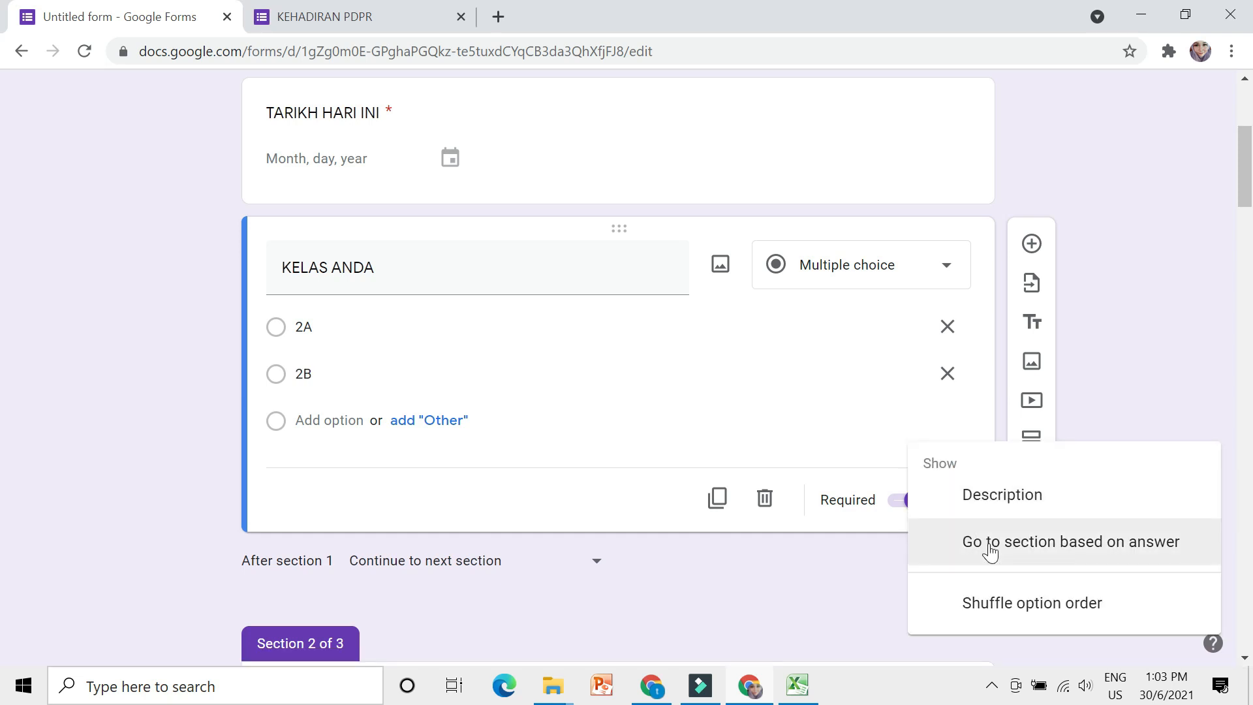
pyautogui.click(990, 550)
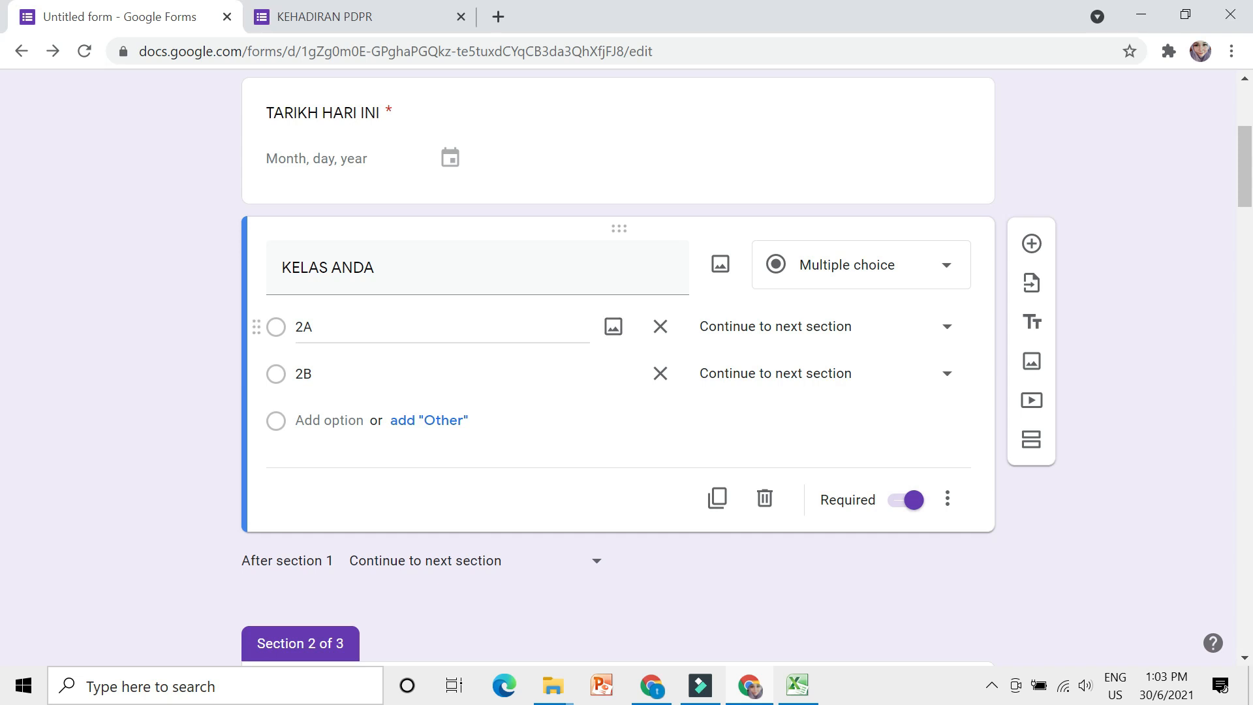
# Step: Route the KELAS ANDA answer 2A to section 2 (KELAS 2A) and the answer 2B to section 3 (KELAS 2B)
pyautogui.click(875, 329)
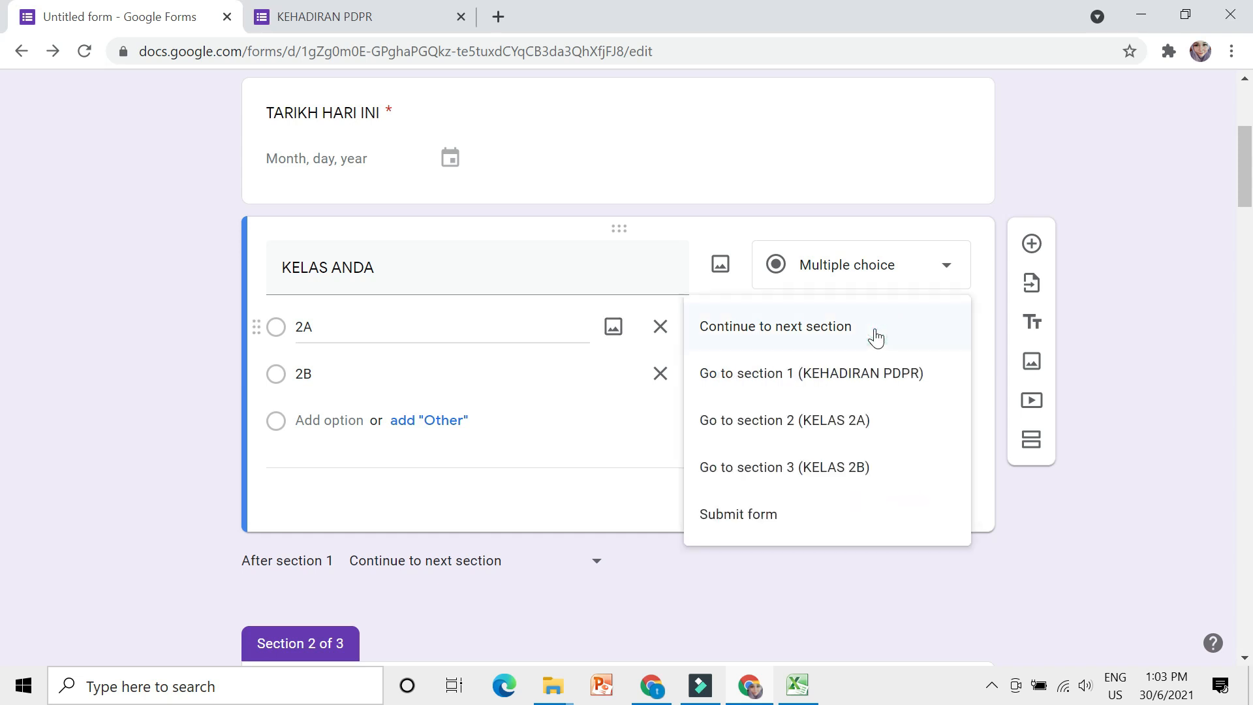
pyautogui.click(889, 421)
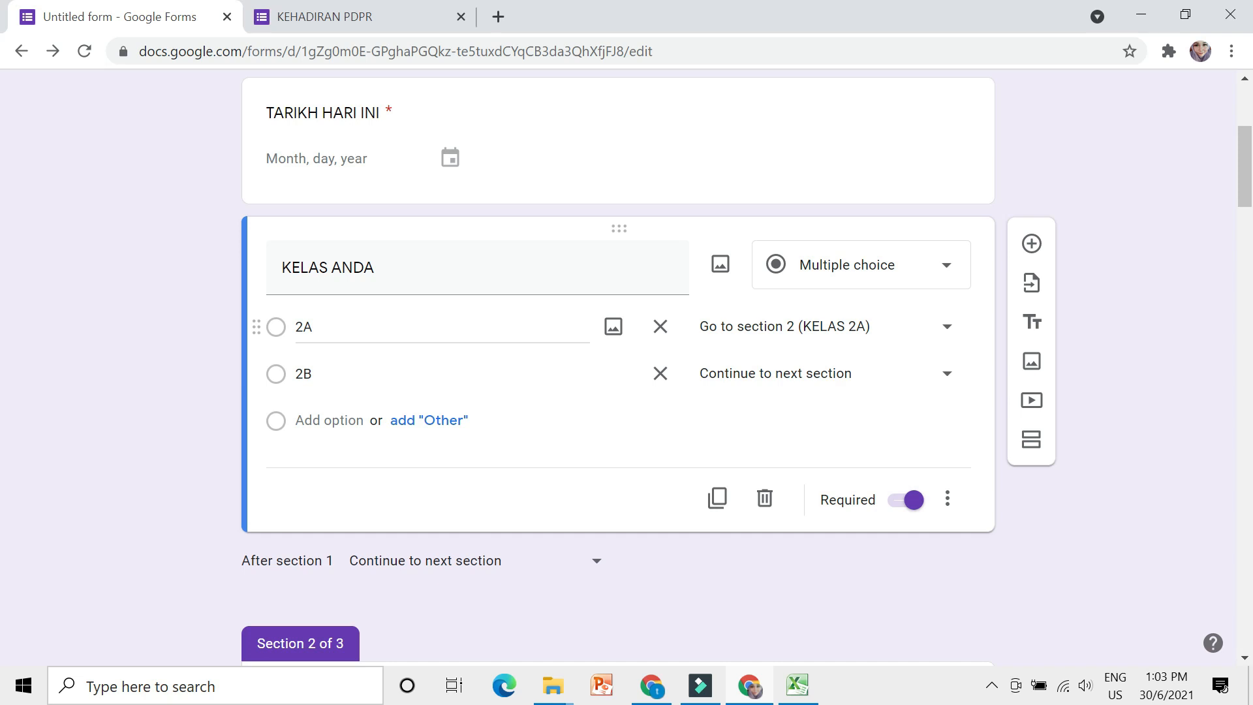
pyautogui.scroll(-1, 492, 559)
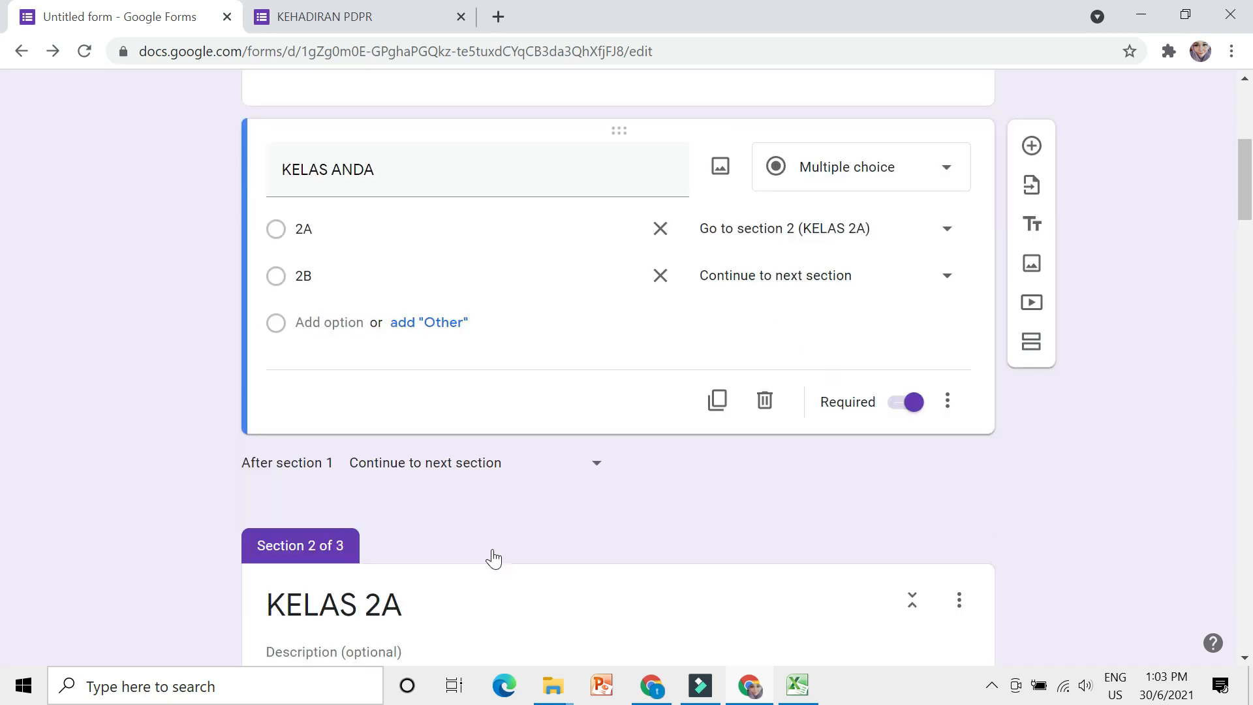
pyautogui.scroll(-3, 493, 559)
pyautogui.scroll(3, 493, 558)
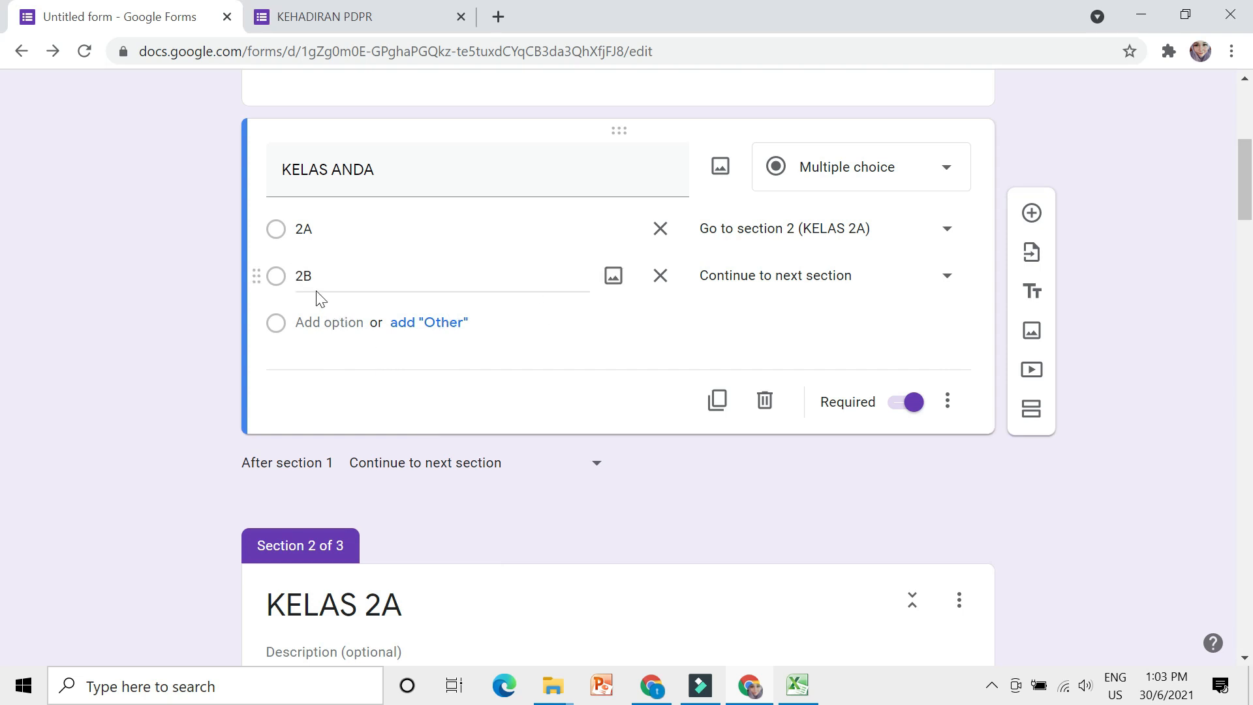
pyautogui.click(876, 286)
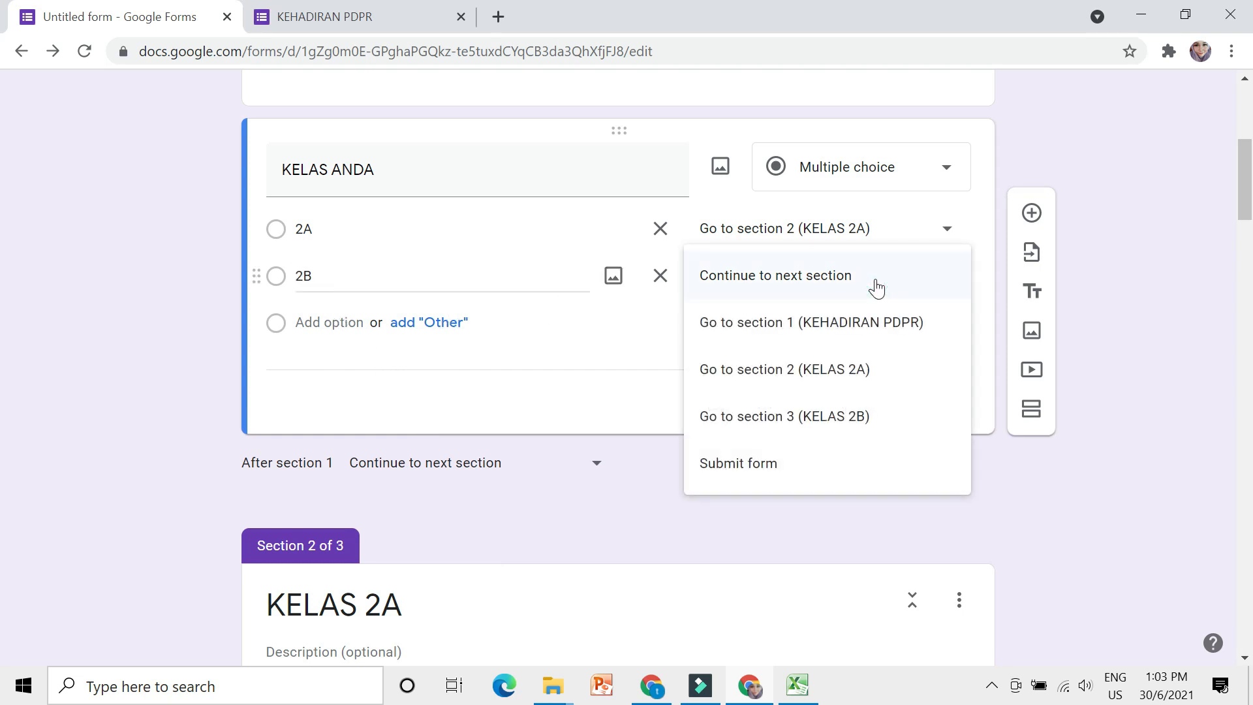
pyautogui.click(813, 424)
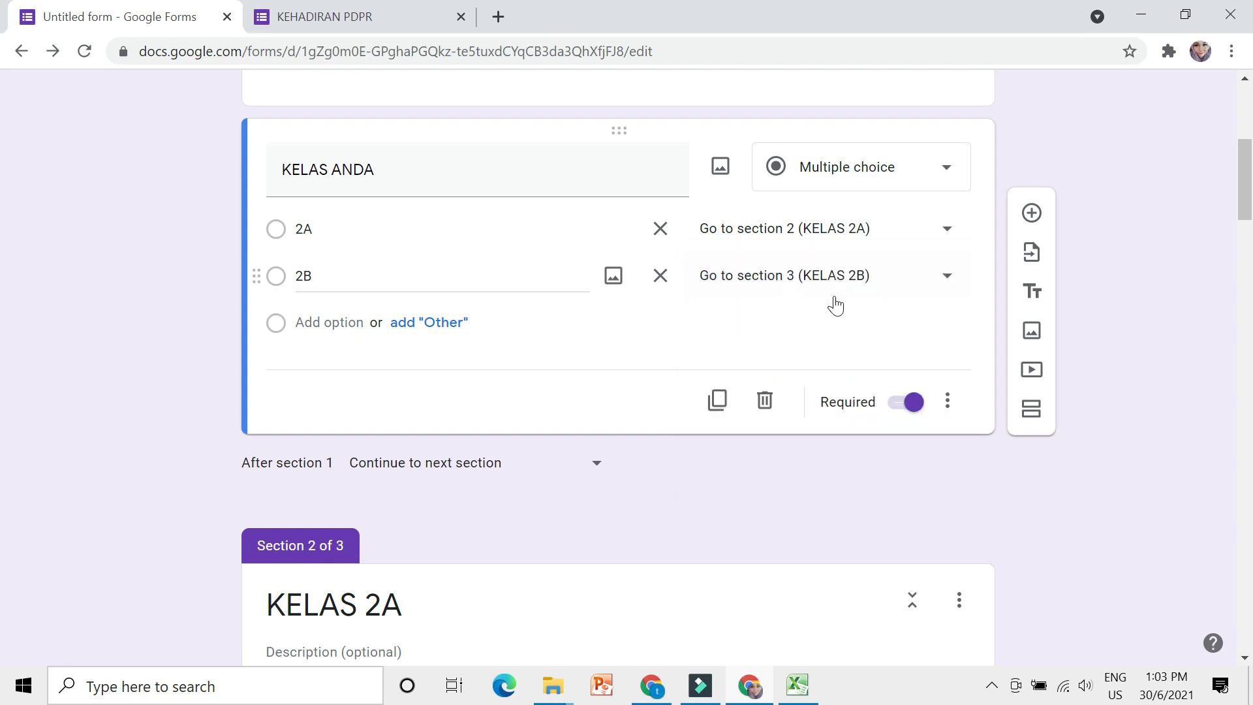
# Step: Preview the form, answer TARIKH HARI INI with 30/06/2021 and KELAS ANDA with 2A, and continue to the next page
pyautogui.scroll(-15, 835, 305)
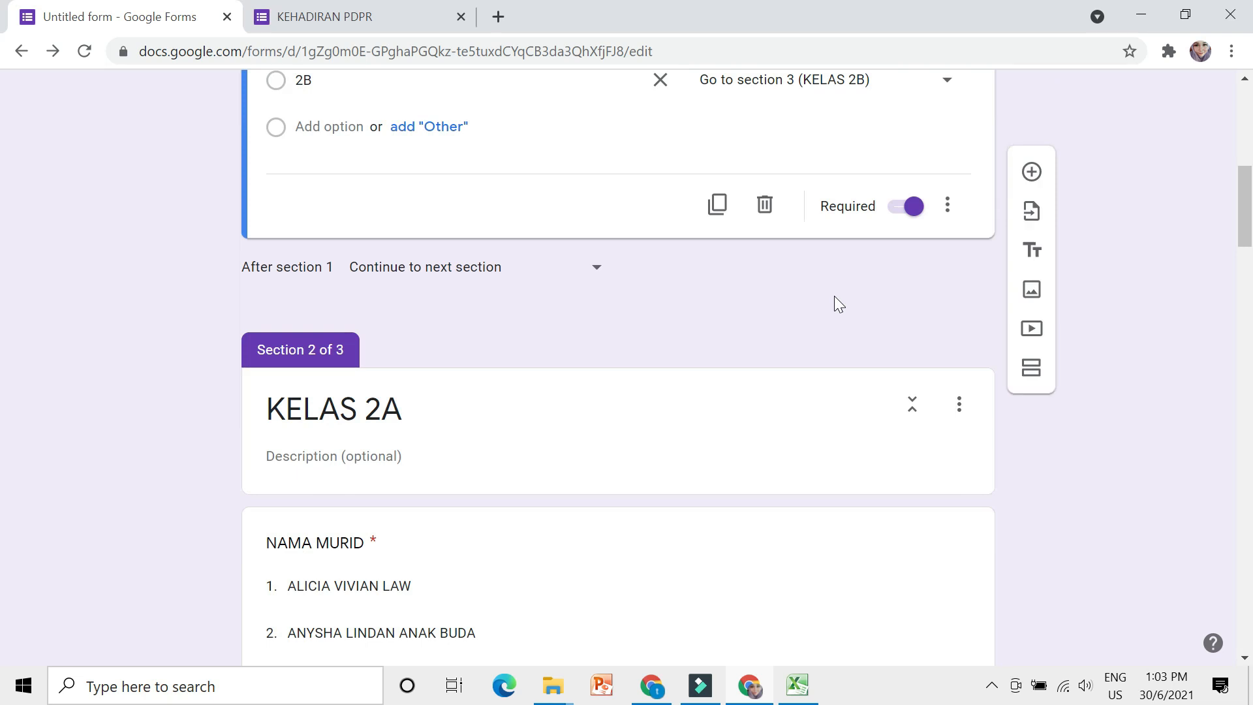
pyautogui.scroll(-15, 839, 305)
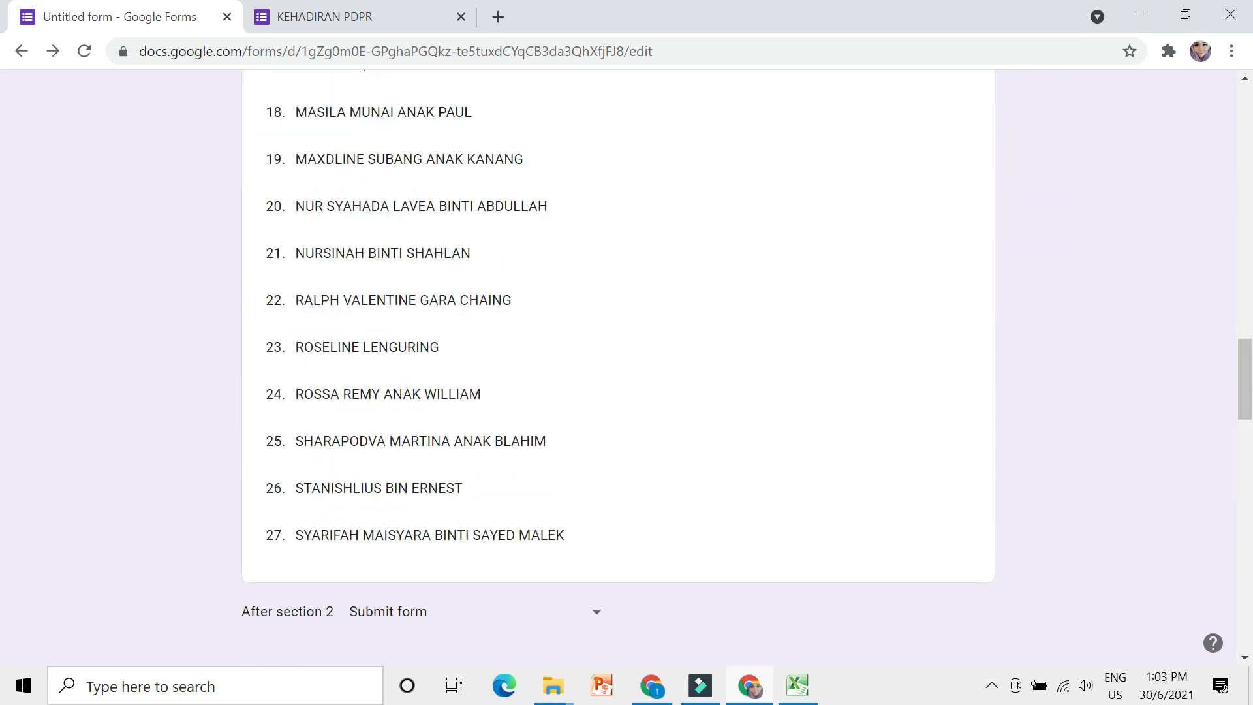
pyautogui.scroll(20, 838, 305)
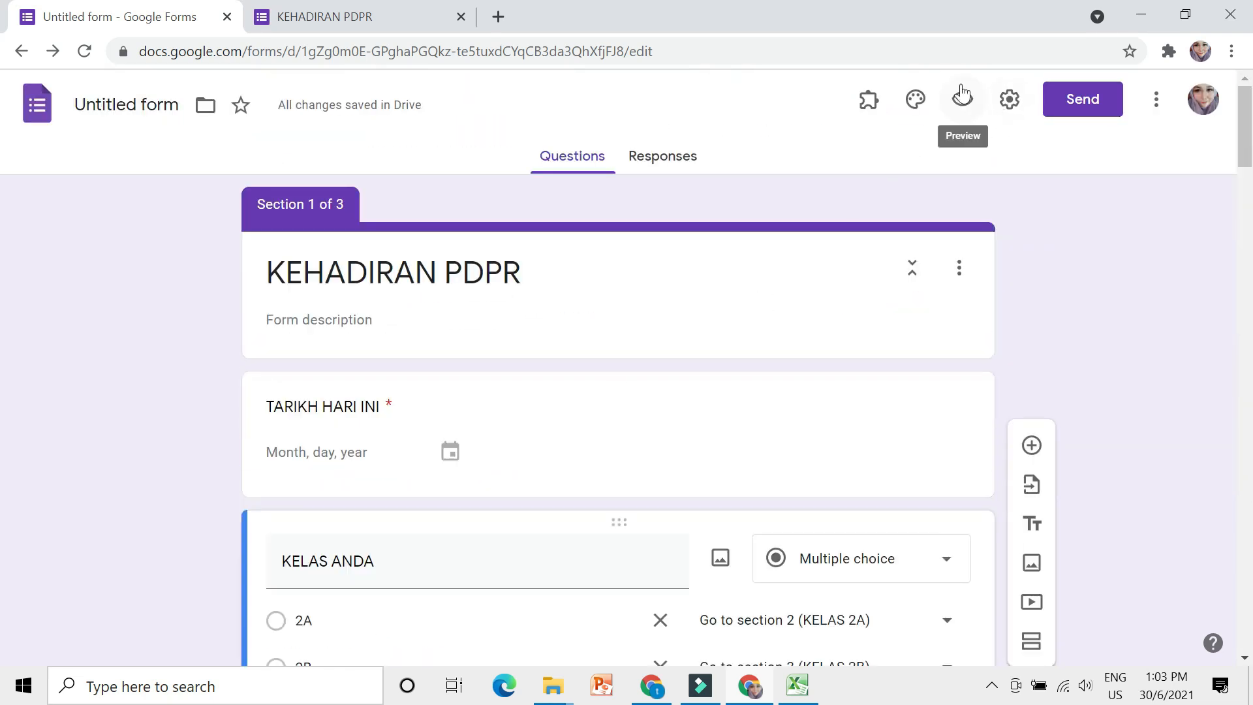
pyautogui.click(961, 94)
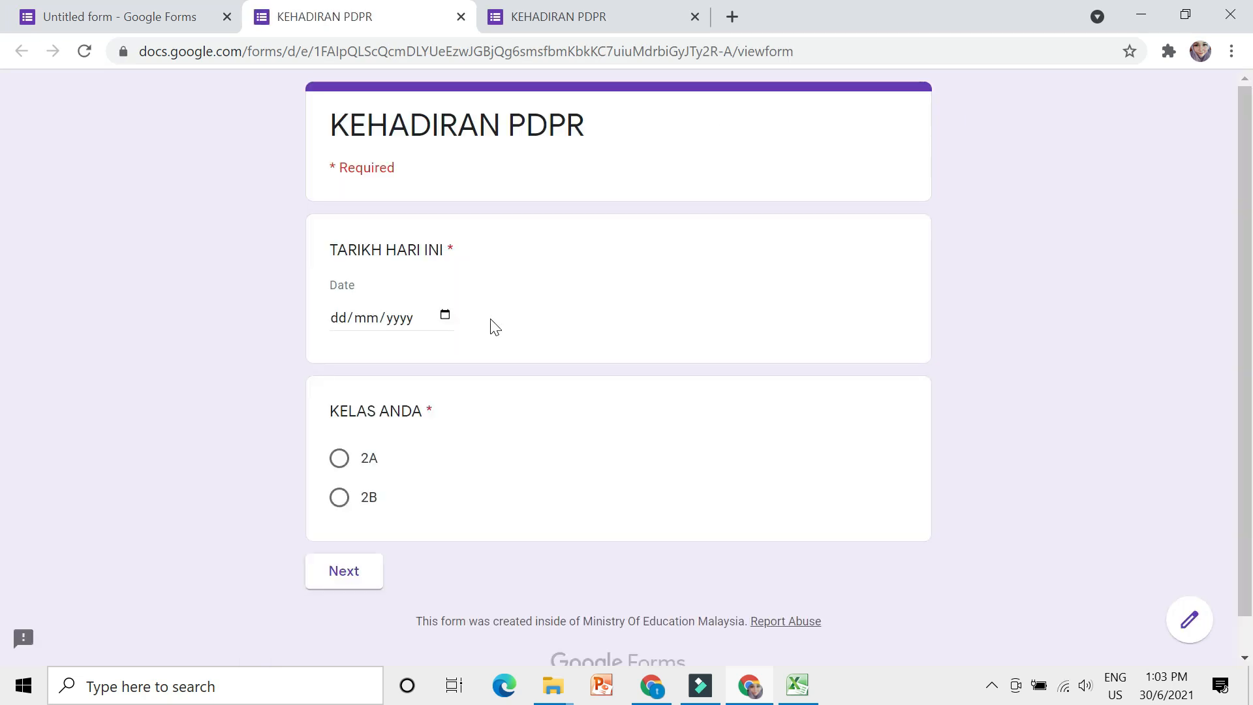
pyautogui.click(445, 317)
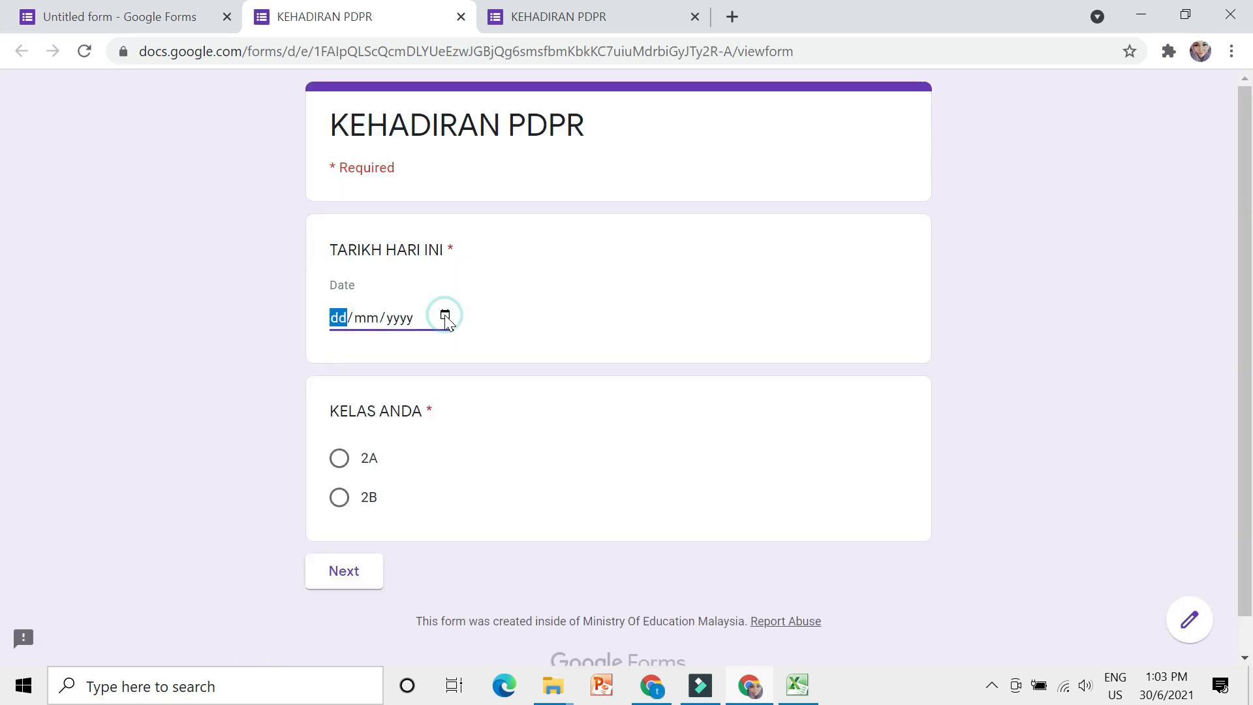
pyautogui.click(507, 584)
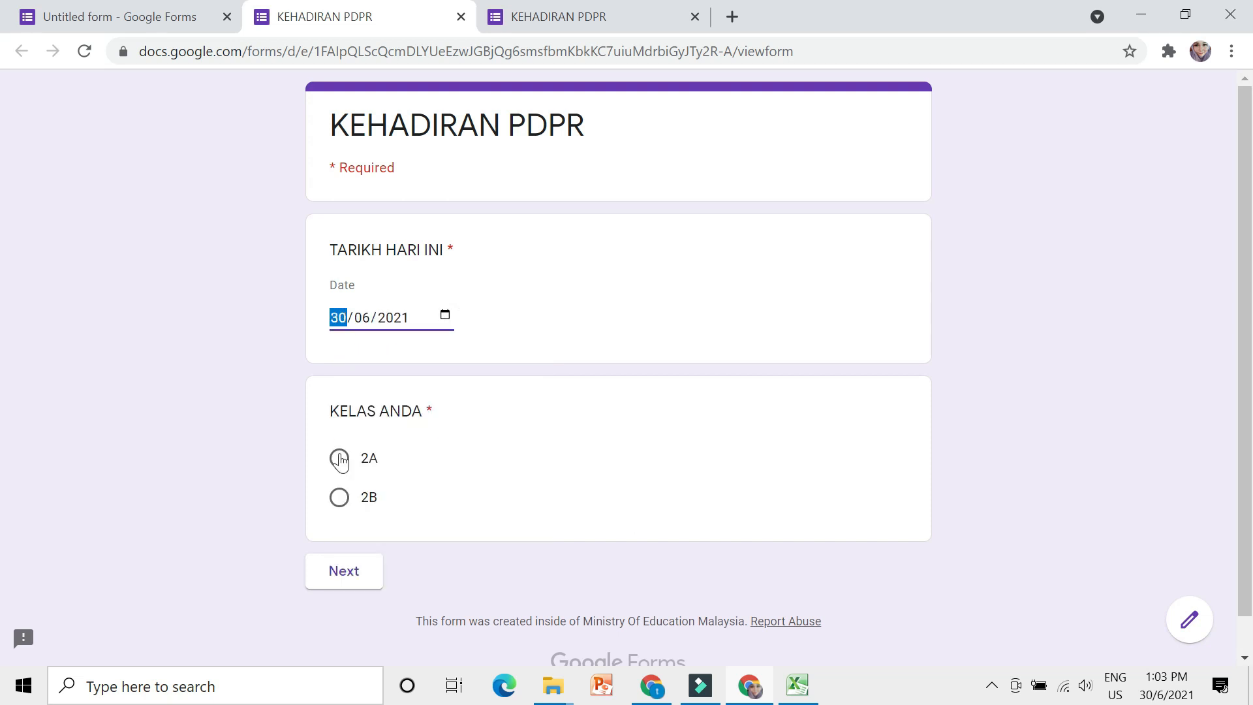
pyautogui.click(340, 460)
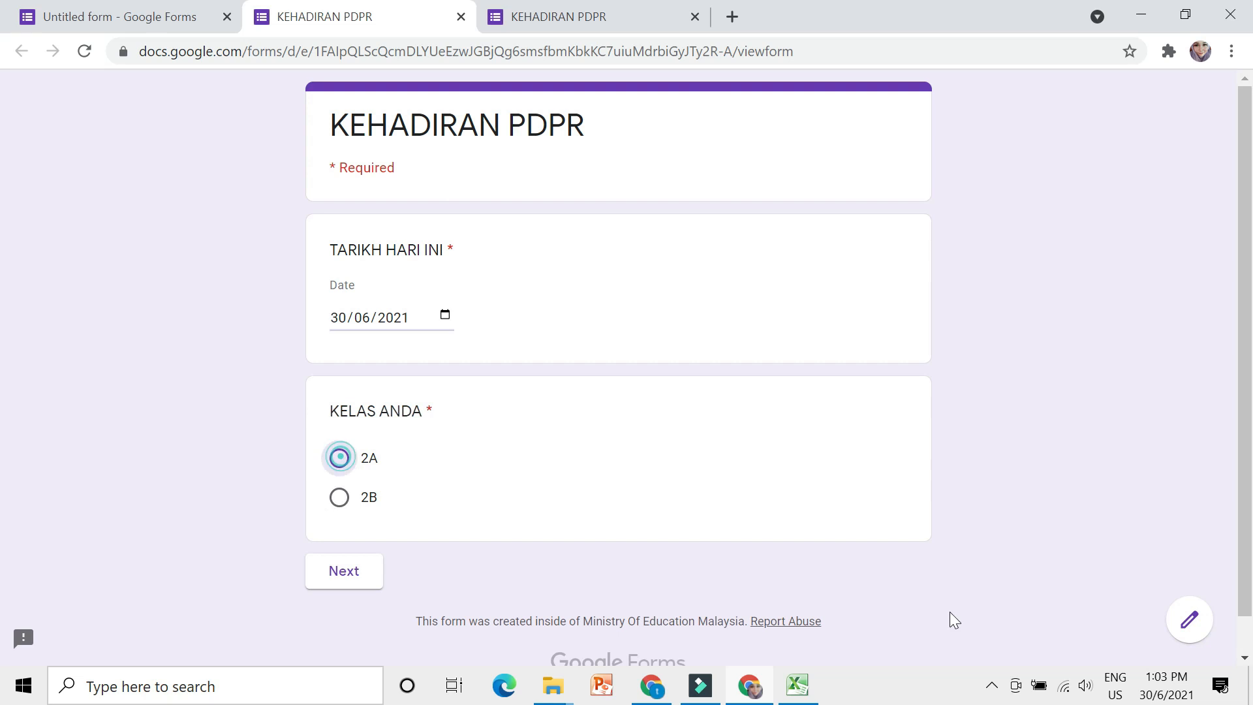
pyautogui.click(370, 589)
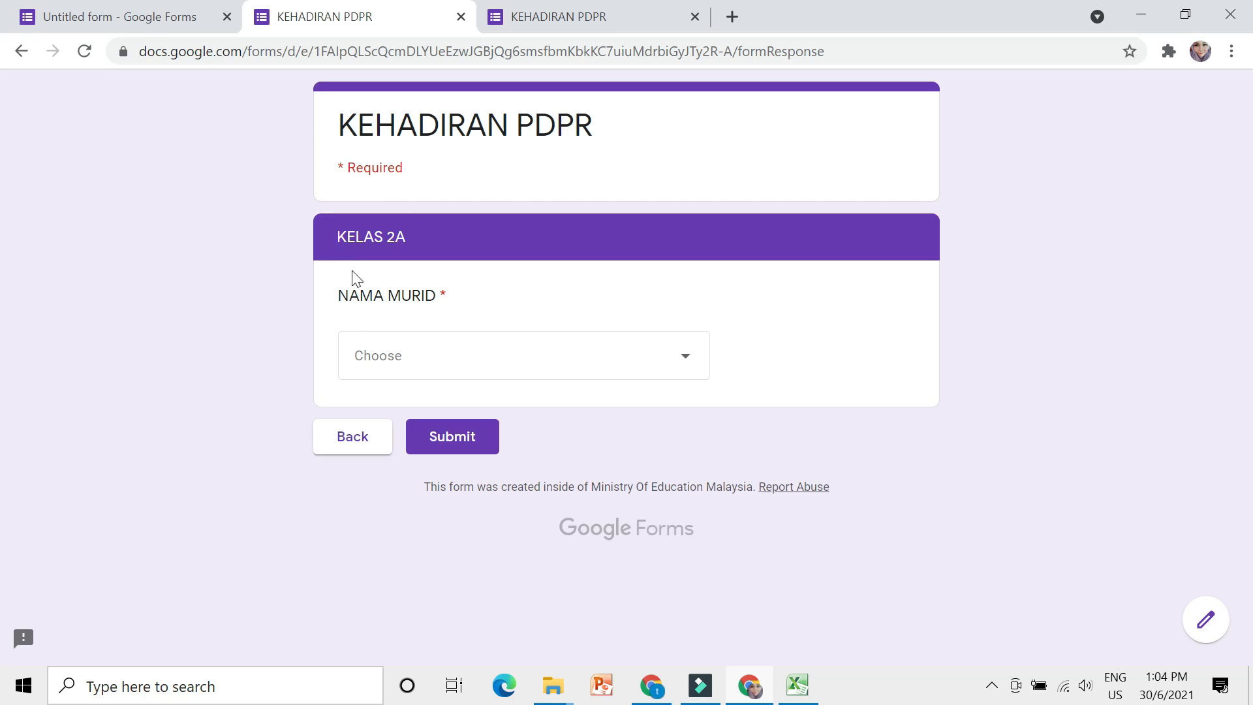
# Step: Examine the student names offered by the KELAS 2A NAMA MURID dropdown without choosing one
pyautogui.click(597, 370)
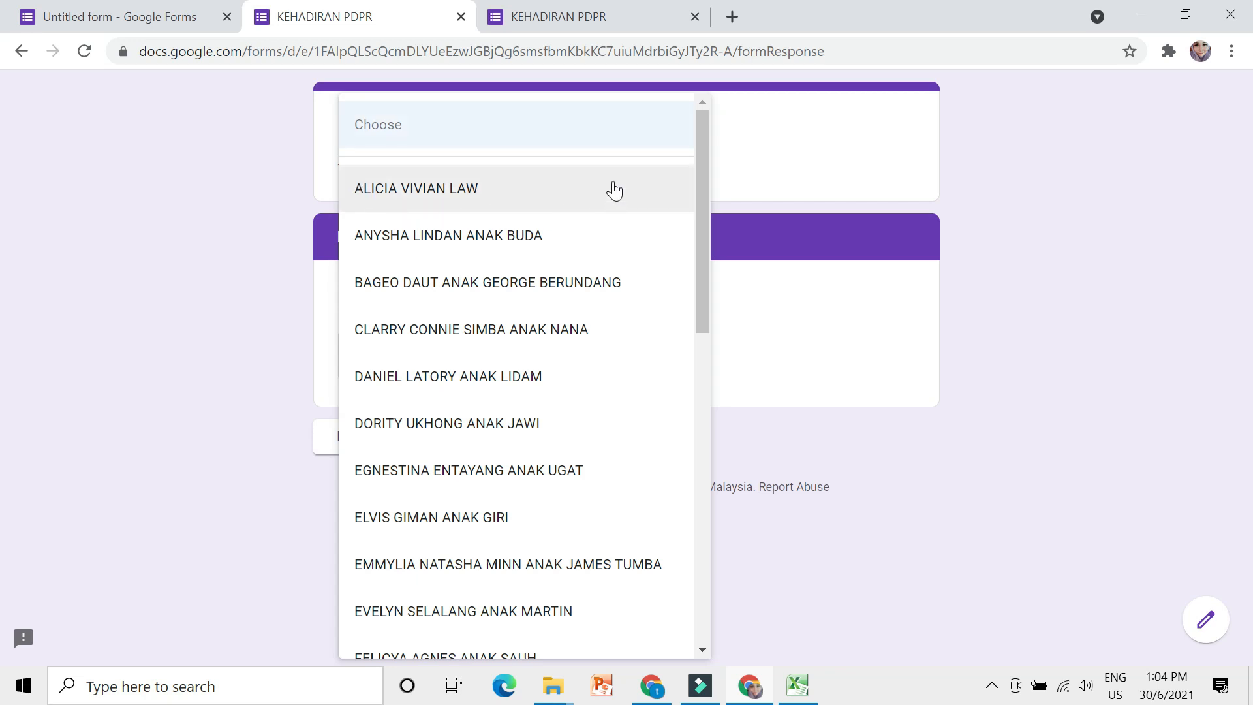
pyautogui.click(1040, 360)
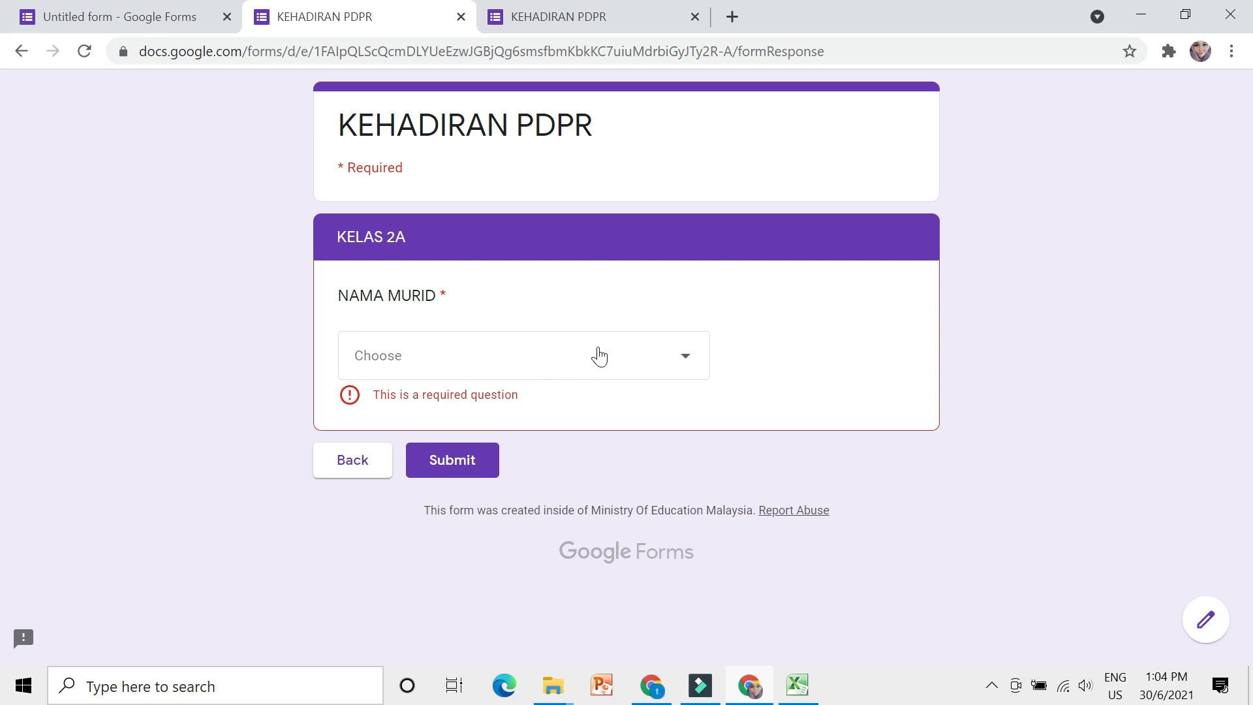
pyautogui.click(561, 364)
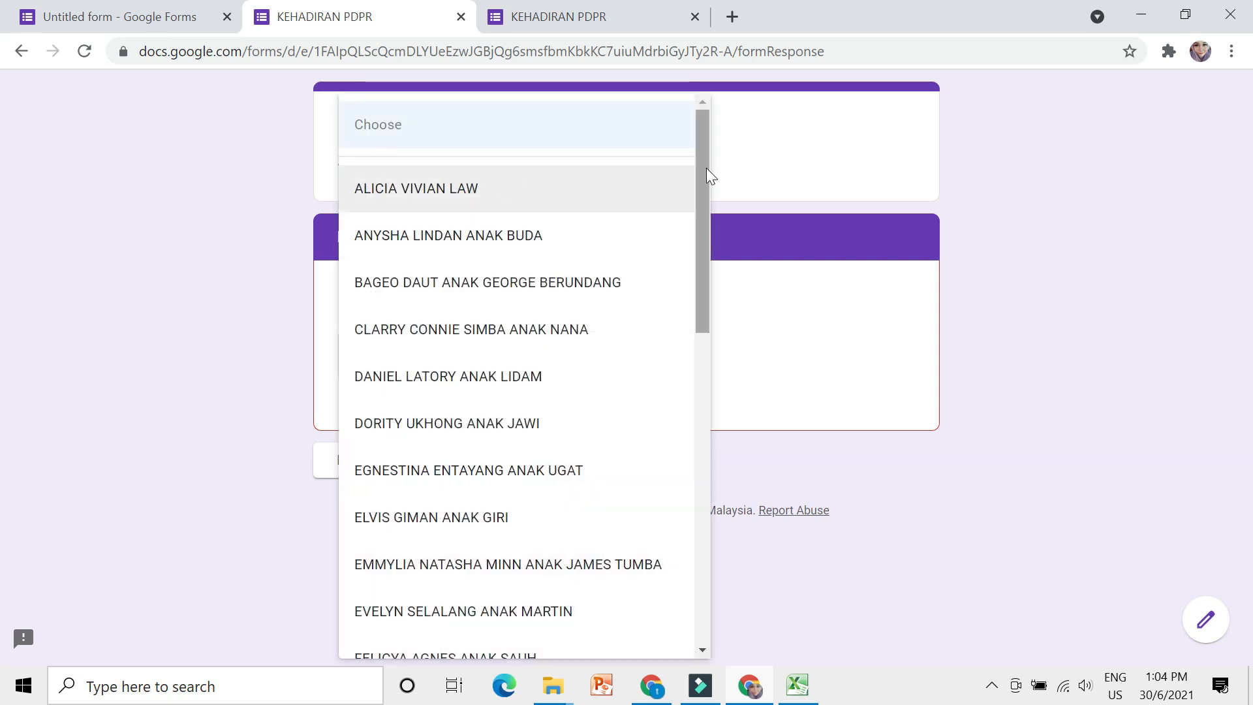
pyautogui.moveTo(705, 167); pyautogui.dragTo(705, 188)
pyautogui.moveTo(742, 336); pyautogui.dragTo(723, 169)
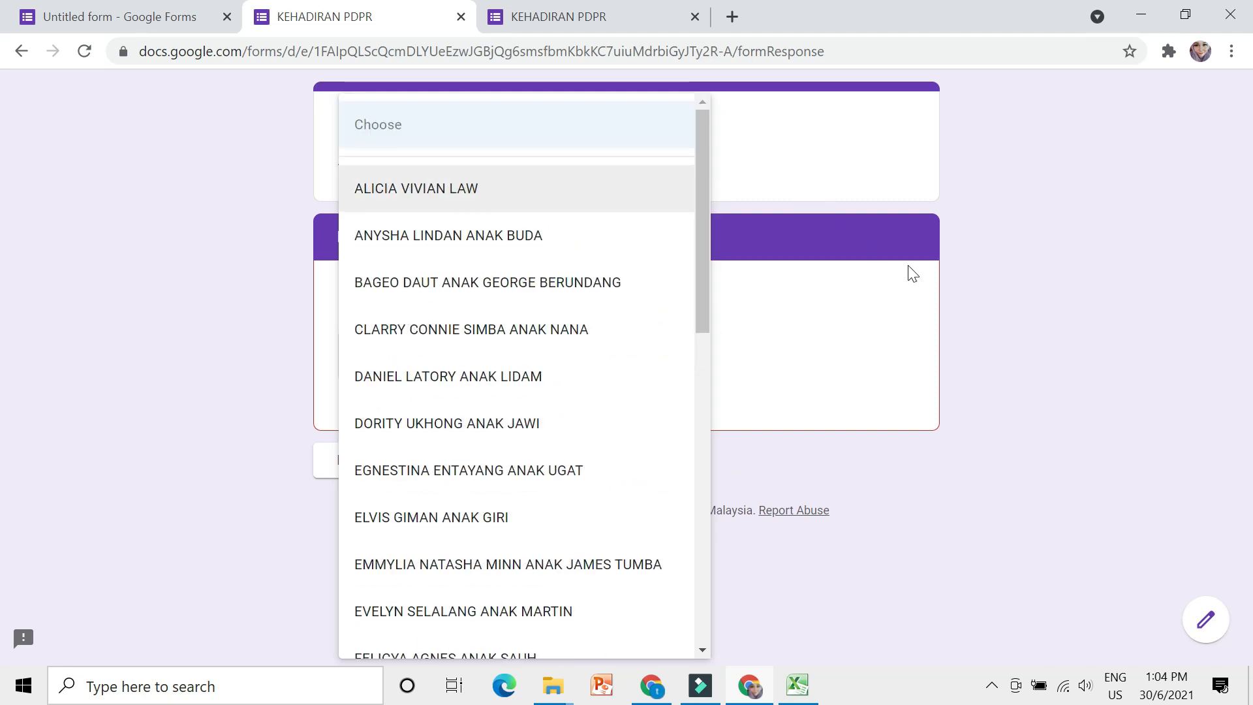
pyautogui.click(1084, 284)
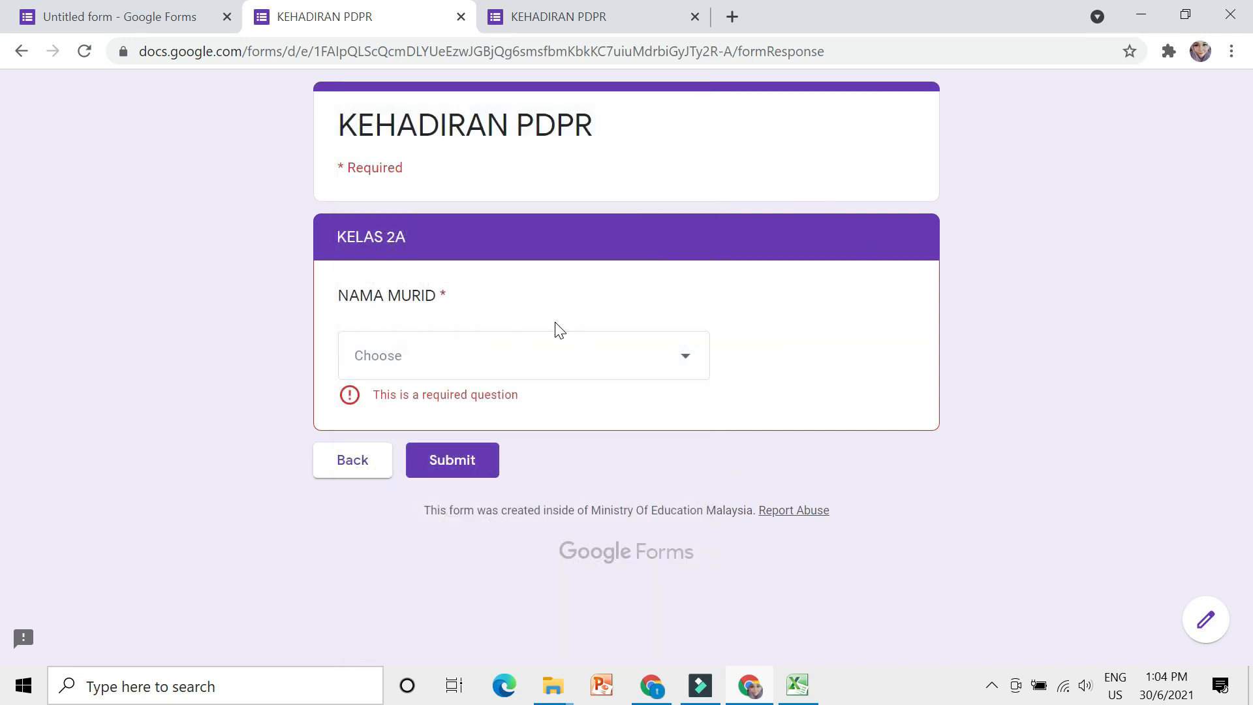
# Step: Go back to the form's first page, change the KELAS ANDA answer to 2B and continue to the next page
pyautogui.click(346, 470)
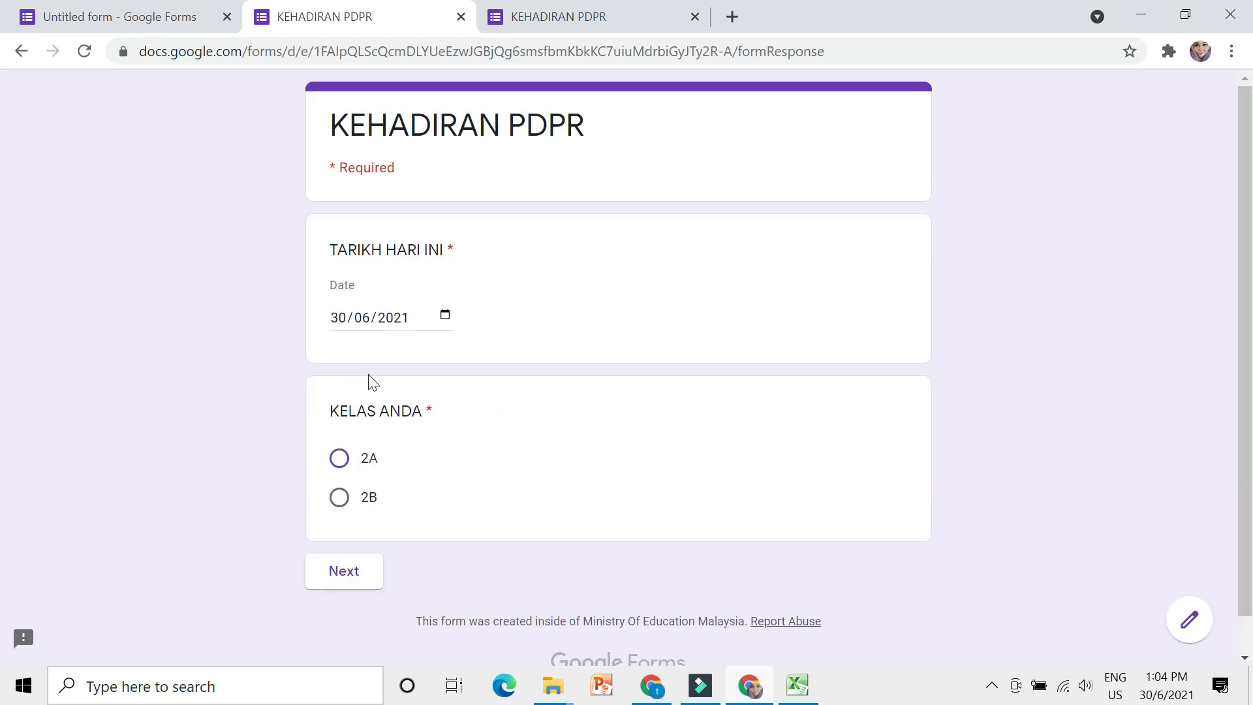
pyautogui.click(339, 497)
pyautogui.click(328, 574)
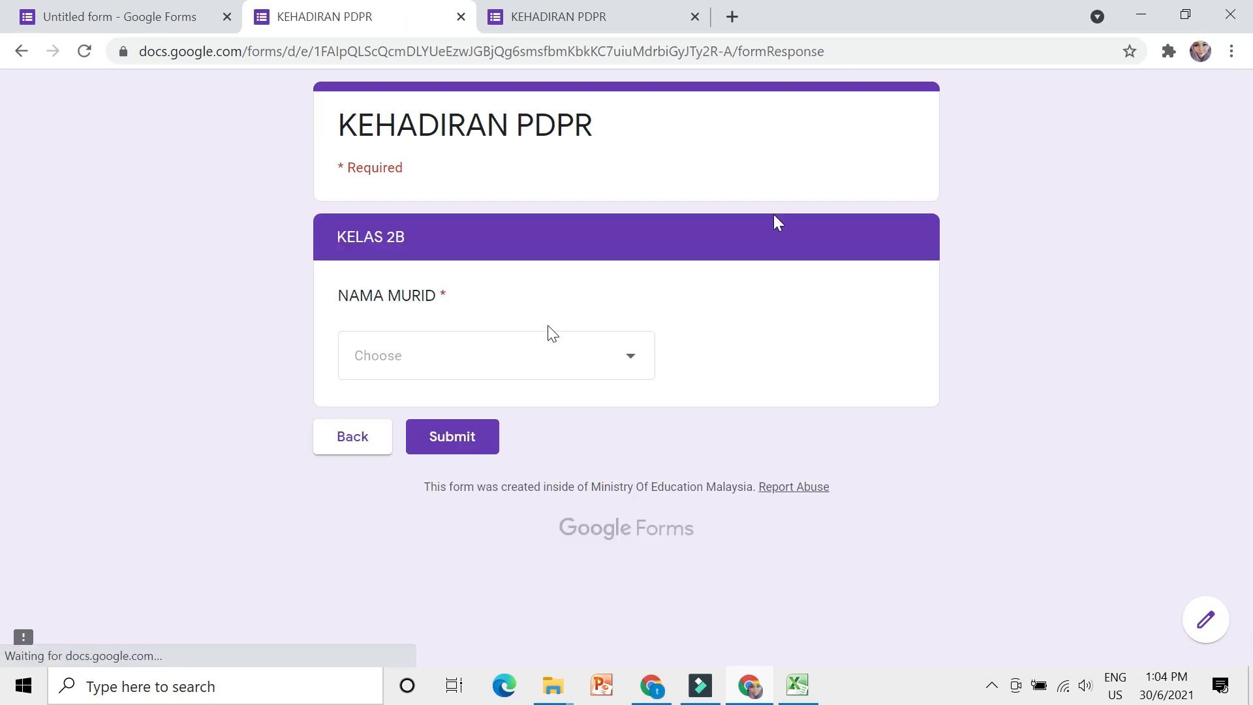
# Step: Check the student names in the KELAS 2B NAMA MURID dropdown without choosing one, and return to the first page
pyautogui.click(550, 352)
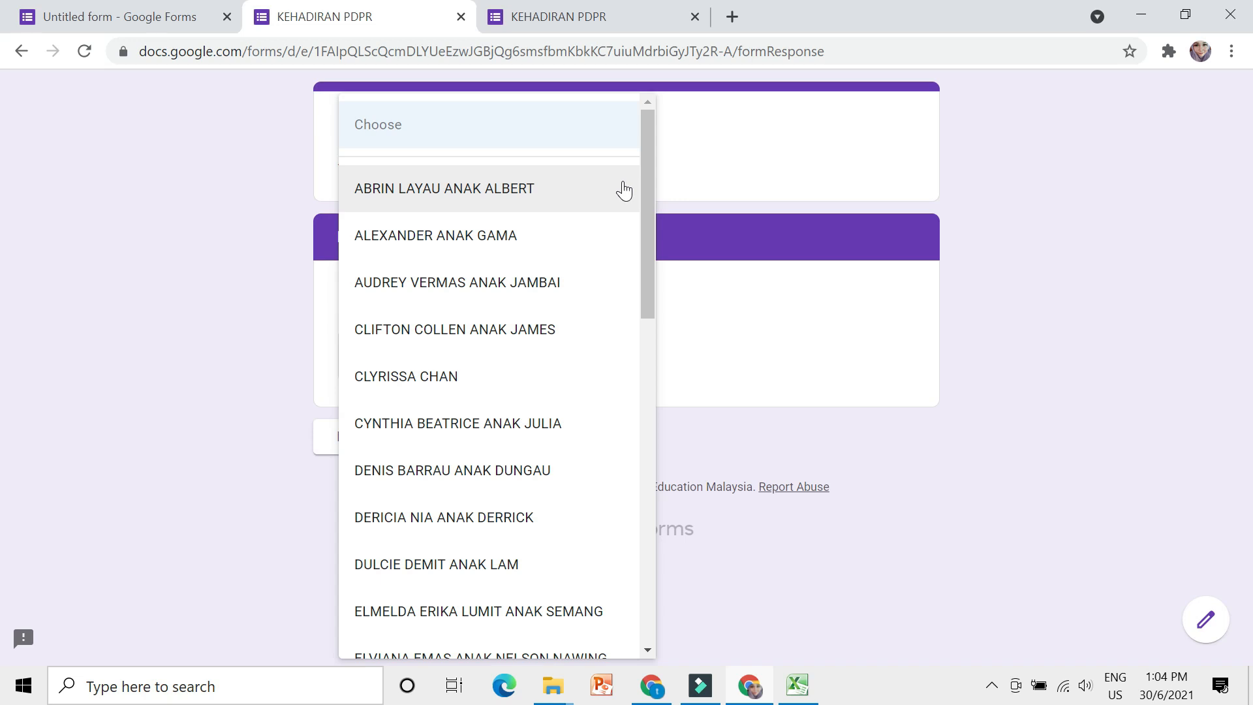
pyautogui.click(930, 339)
pyautogui.click(344, 469)
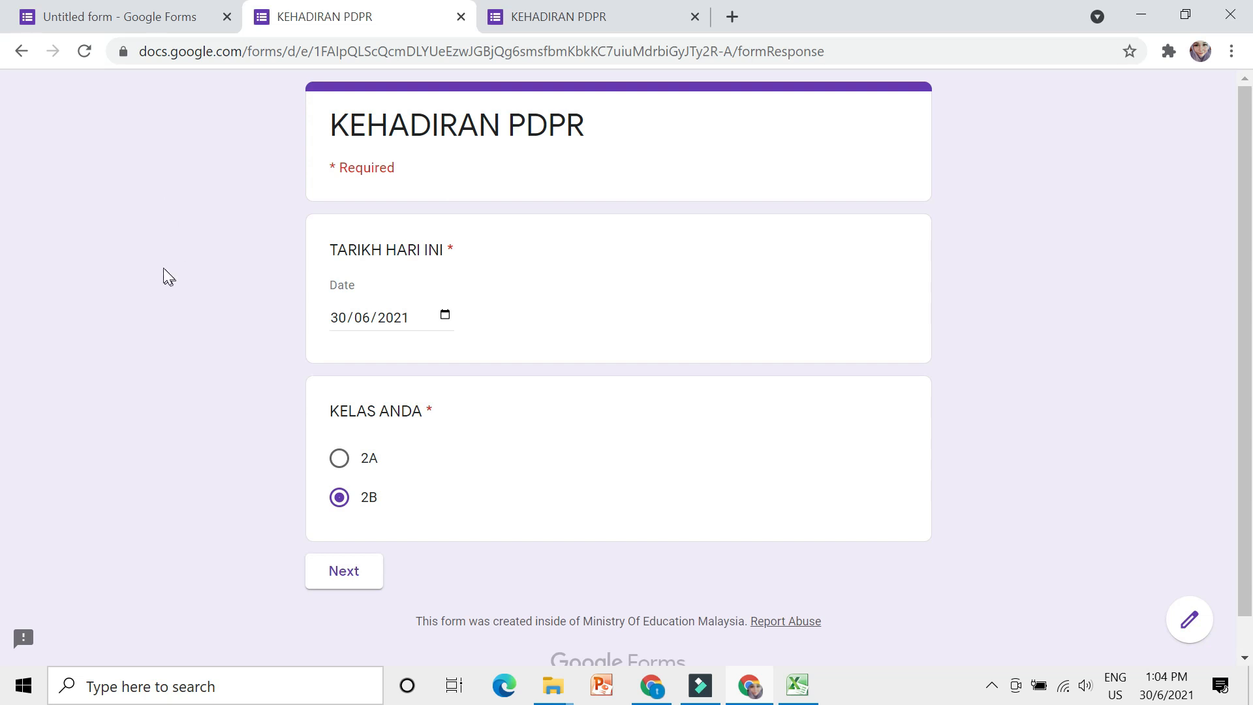
pyautogui.click(991, 686)
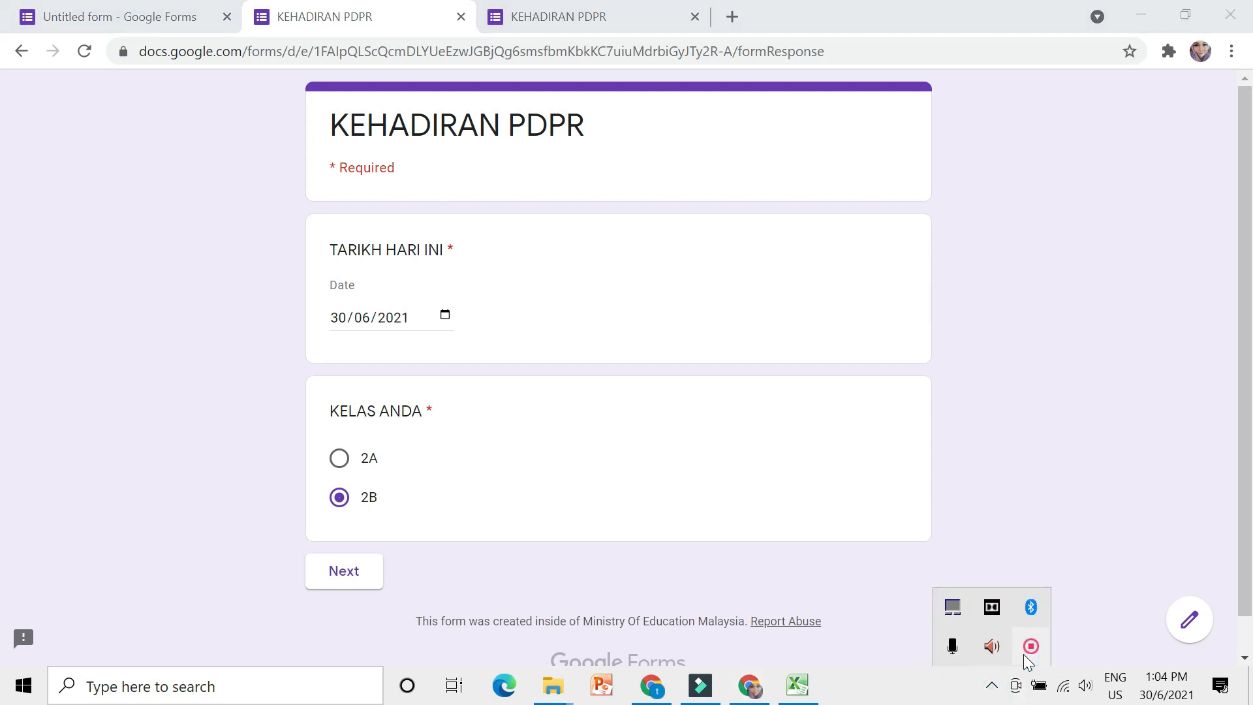